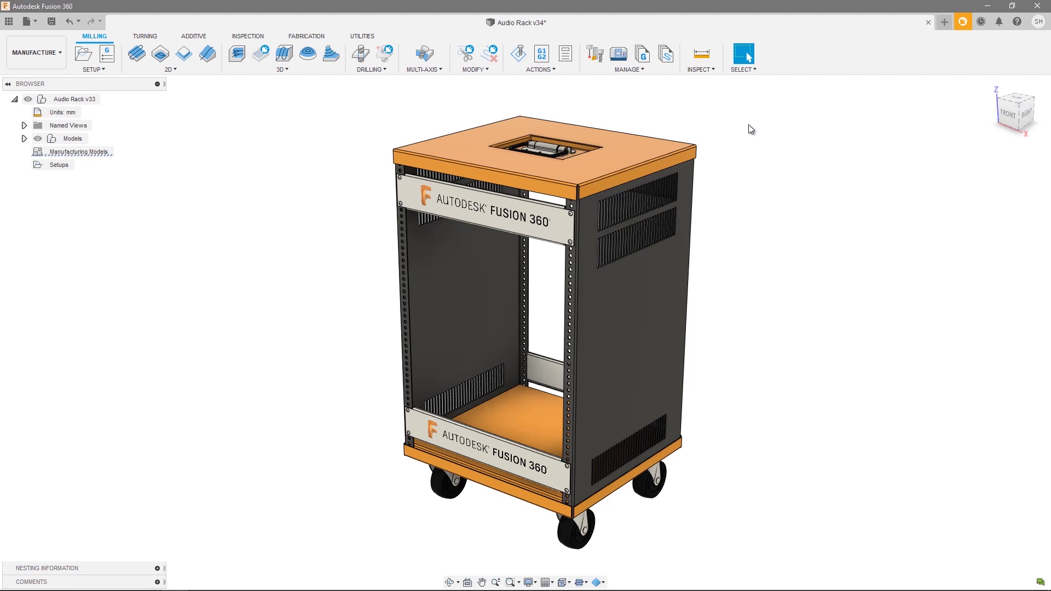
Create a new nest study for fabrication and switch its job quantity to Multi-value
left_click(300, 36)
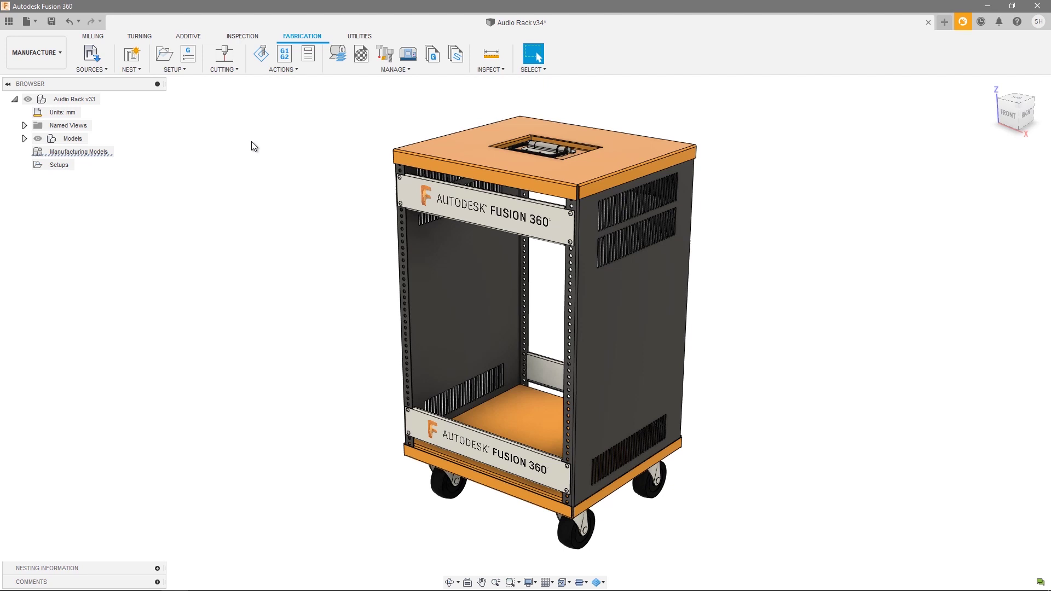
left_click(136, 58)
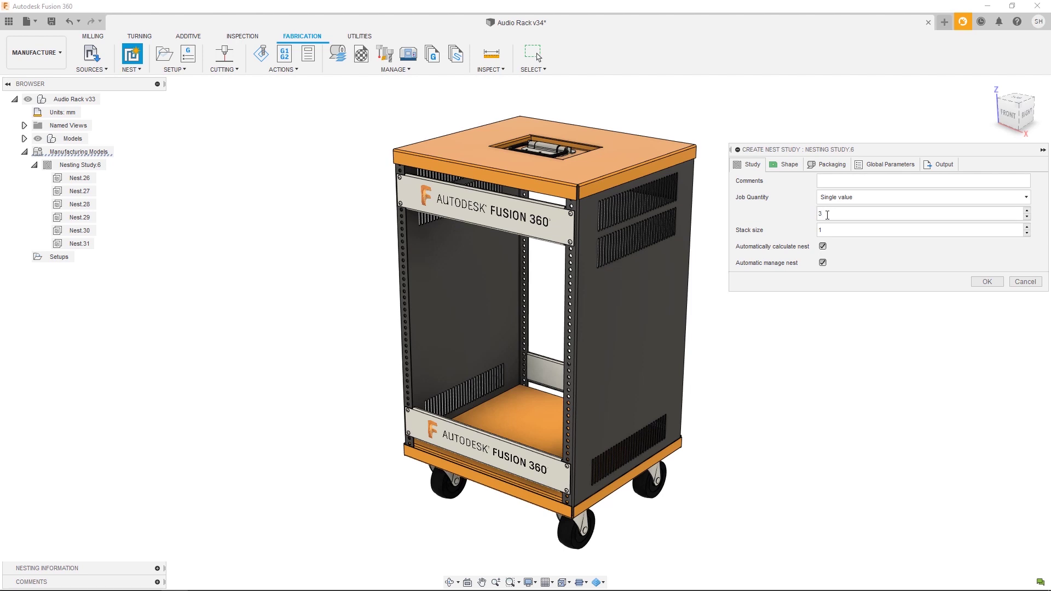
double_click(824, 214)
left_click(845, 198)
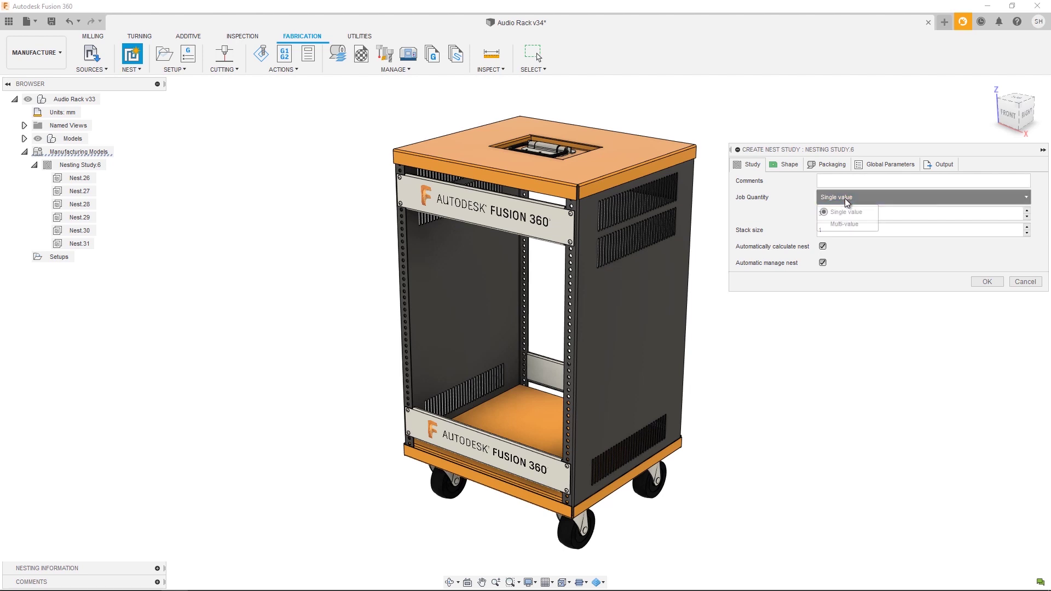
left_click(849, 225)
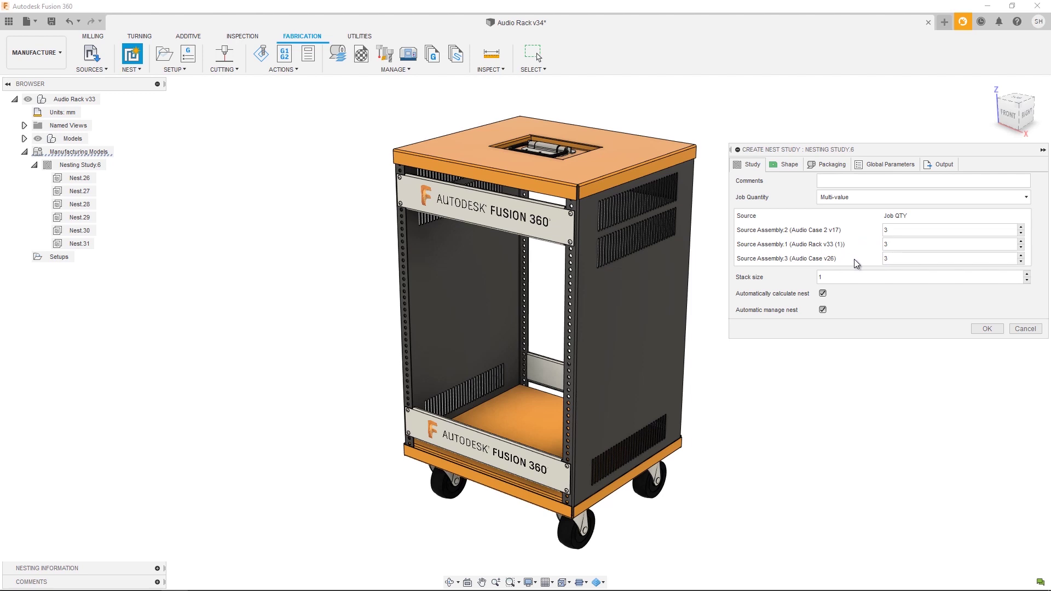
Set the job quantities to 1 for Audio Rack v33 (1), 2 for Audio Case 2 v17 and 2 for Audio Case v26
left_click(882, 244)
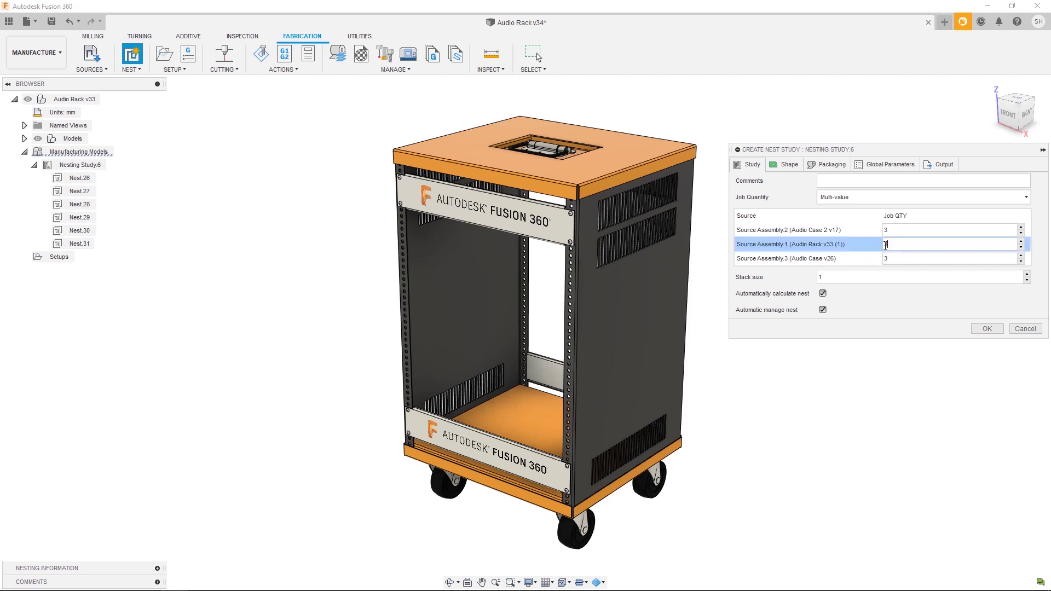
type("1")
left_click(893, 231)
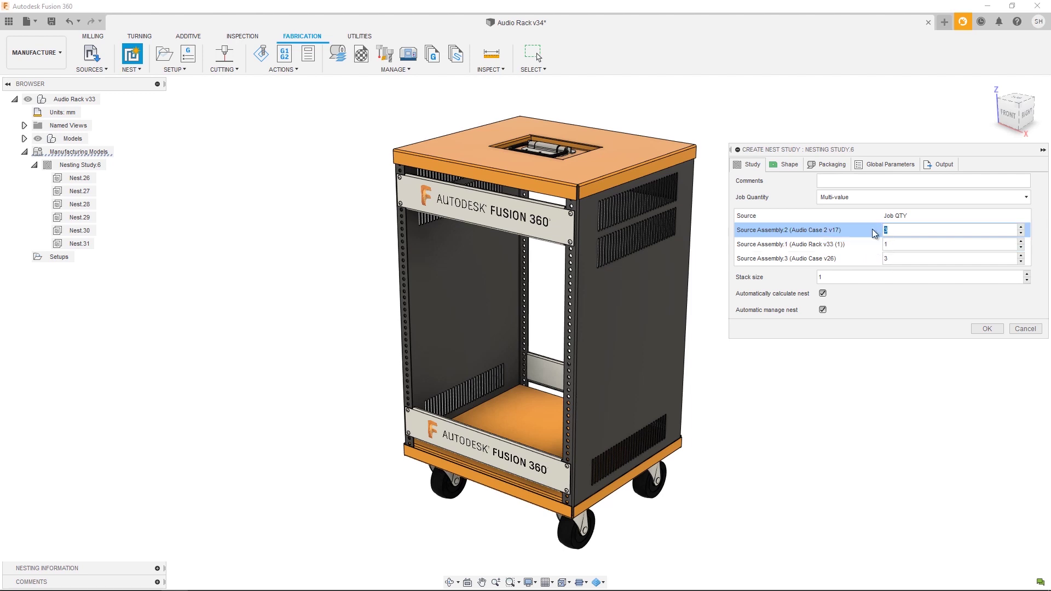
key("BackSpace")
type("2")
left_click(894, 256)
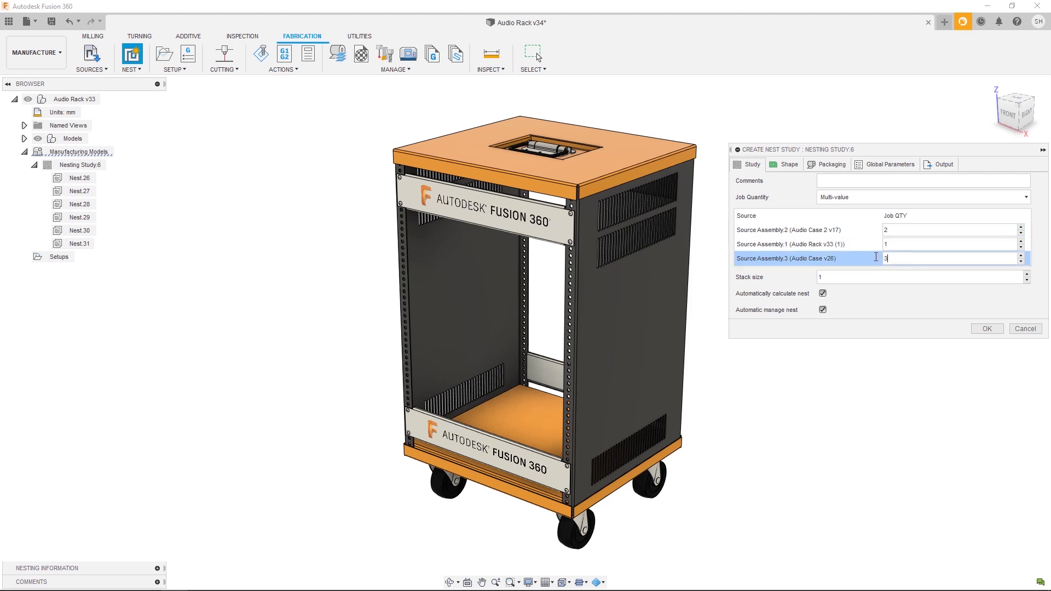
key("BackSpace")
type("2")
Exclude the 4208, 4208 (5) and 4208 (4) shapes from the nest study and include them again
left_click(786, 164)
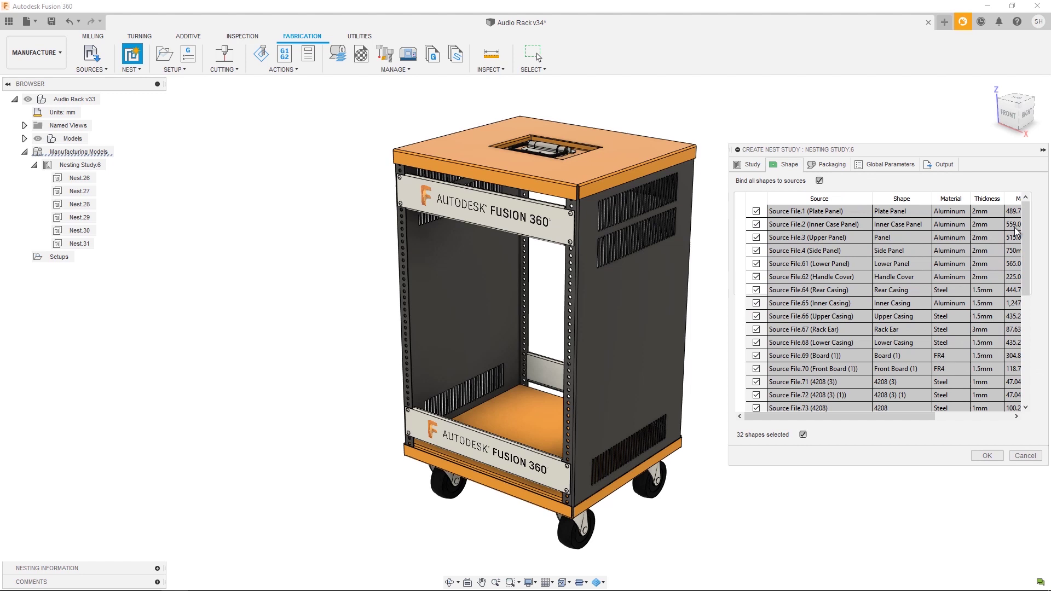
left_click_drag(1029, 227, 1029, 298)
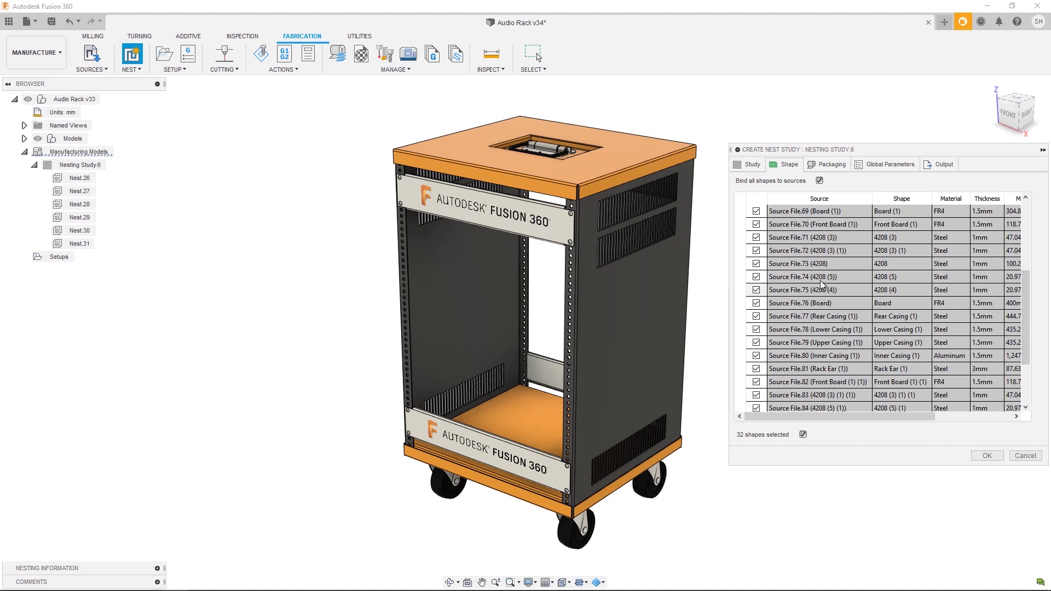
left_click(757, 265)
left_click(756, 277)
left_click(757, 290)
left_click(756, 290)
left_click(756, 277)
left_click(756, 264)
Examine the shape previews and the selected shapes in the nest study's shape list
mouse_move(807, 267)
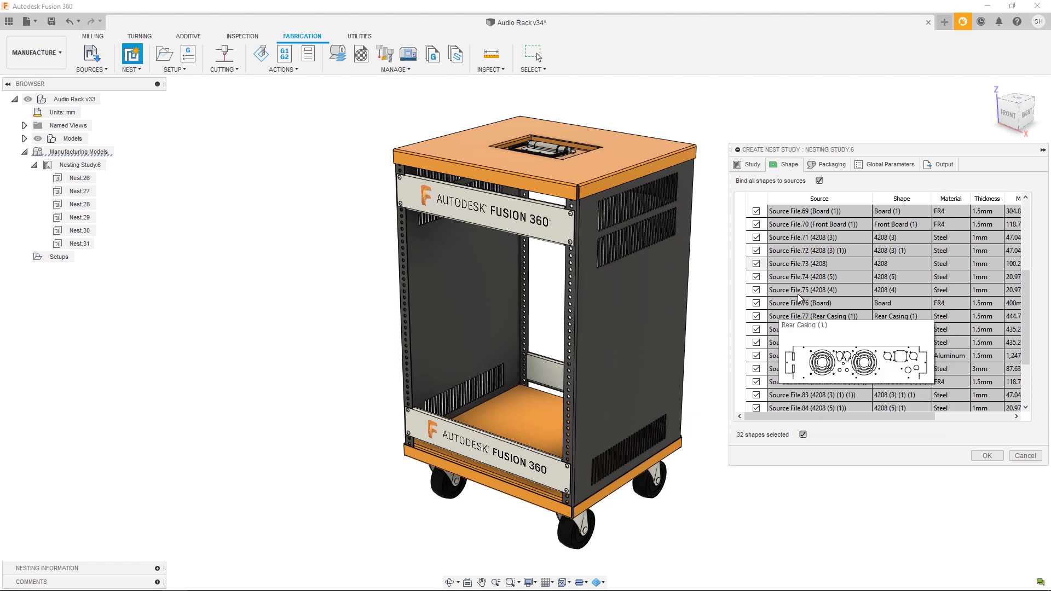
mouse_move(797, 307)
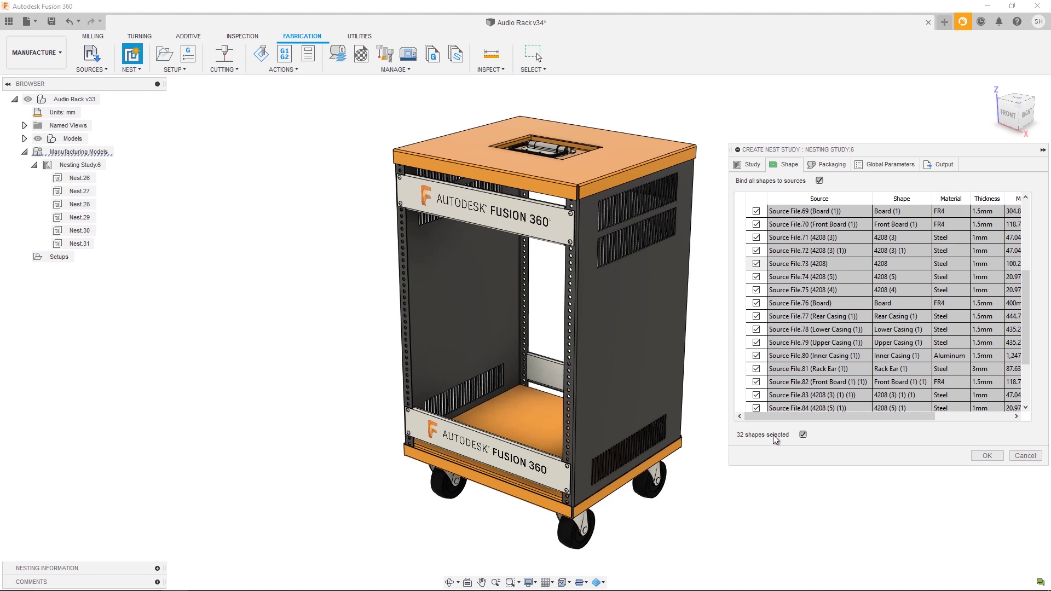
left_click(919, 417)
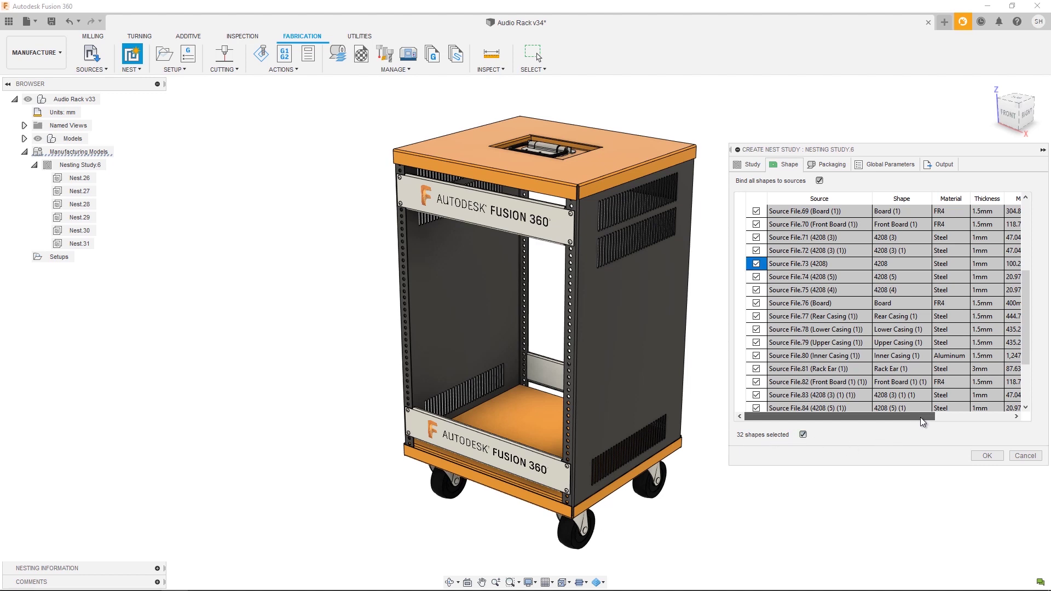
mouse_move(921, 417)
left_mouse_down()
mouse_move(1010, 414)
mouse_move(924, 414)
left_mouse_up()
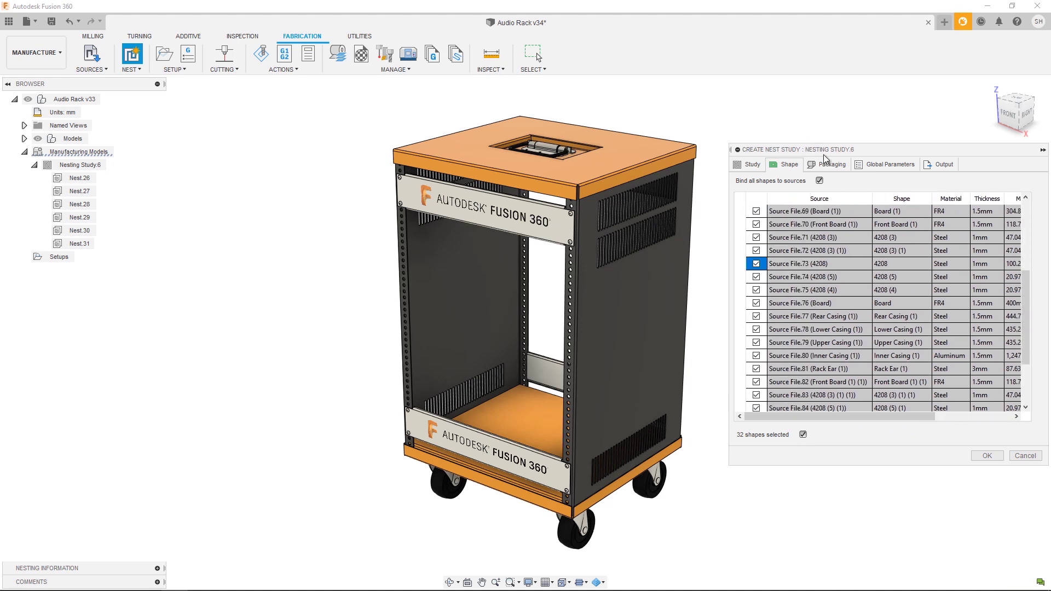
Add the FR4 - 1.5mm - 1000mm packaging to the nest study and delete it again
left_click(832, 169)
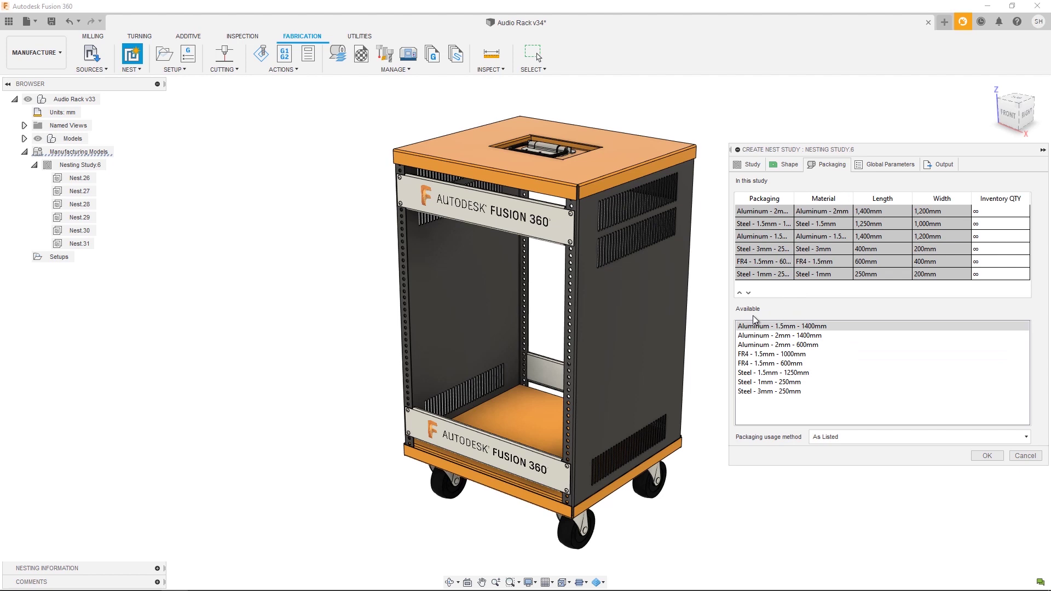
left_click(774, 346)
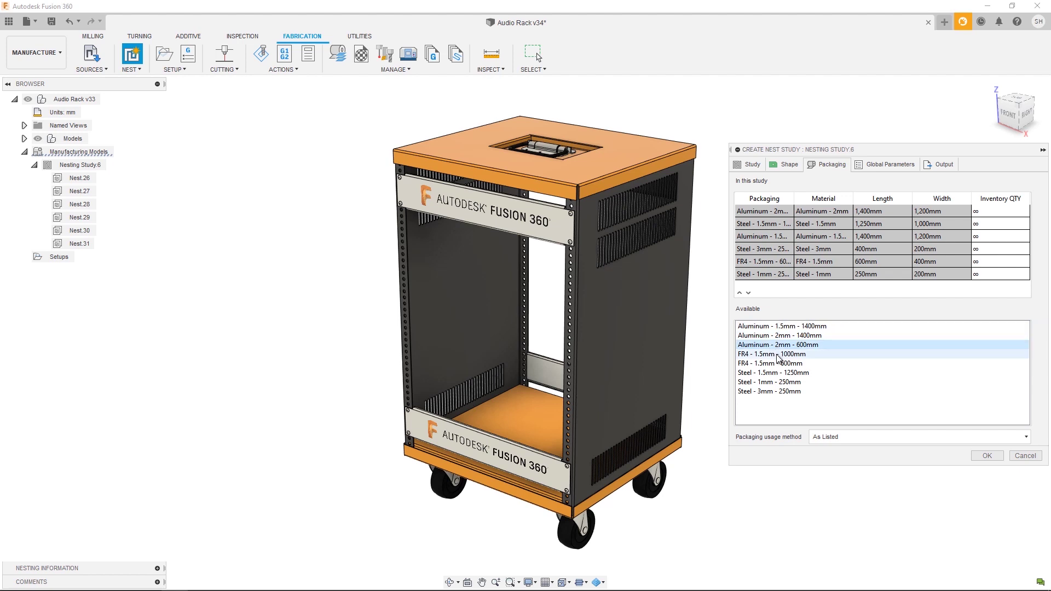
left_click(777, 354)
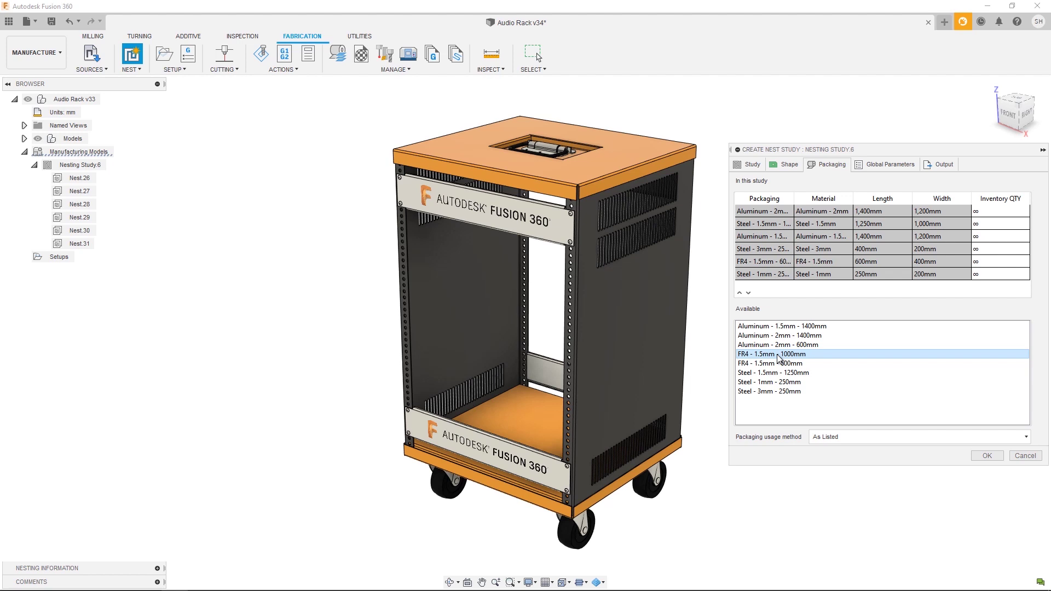
double_click(778, 356)
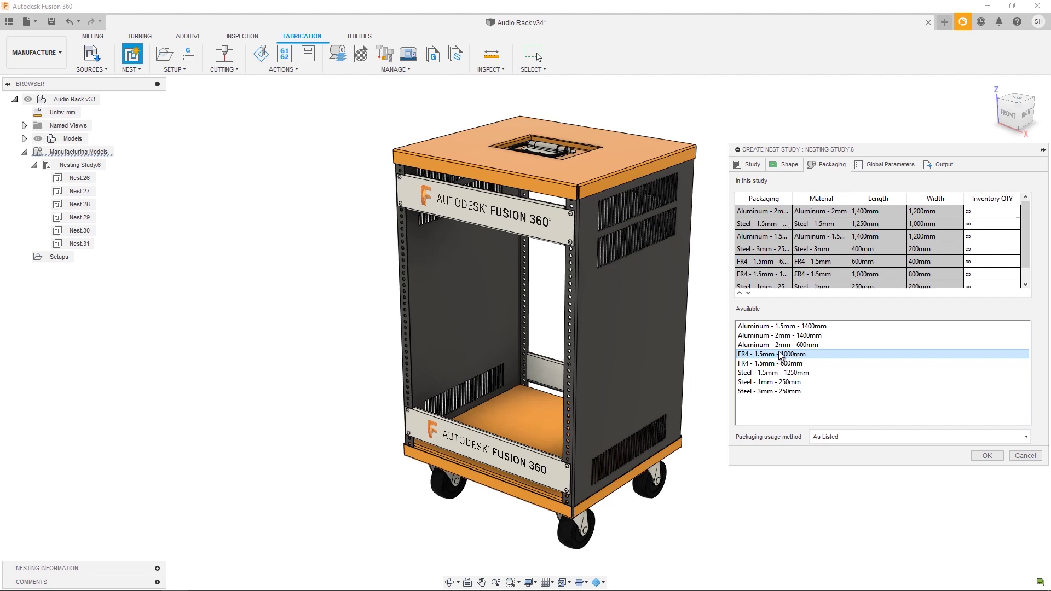
right_click(759, 276)
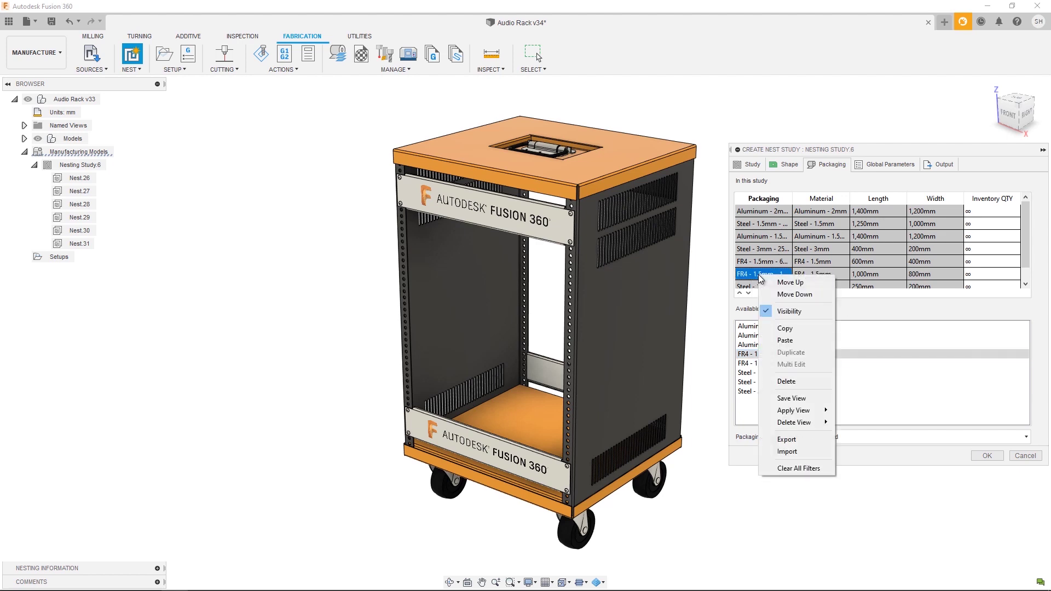
left_click(807, 380)
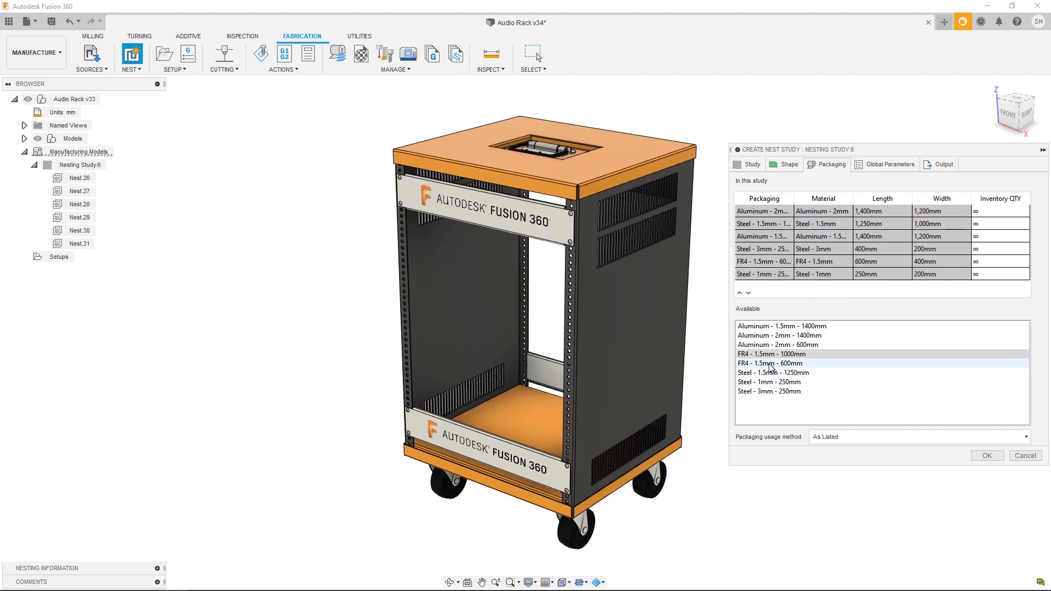
Add the FR4 - 1.5mm - 1000mm packaging to the study and move it above the FR4 - 1.5mm - 600mm packaging
left_click_drag(772, 355, 763, 272)
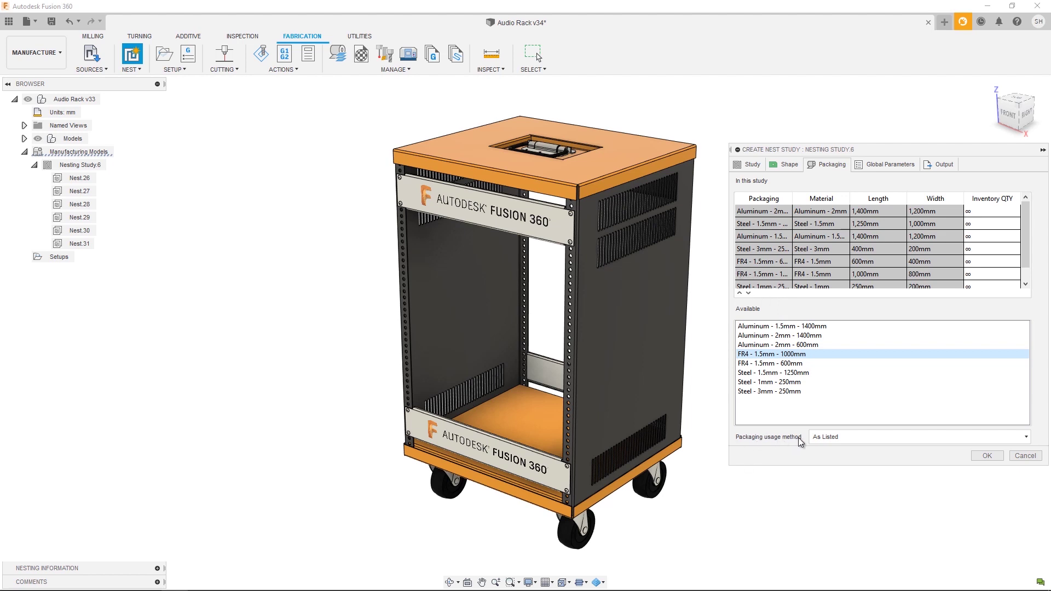
left_click(852, 437)
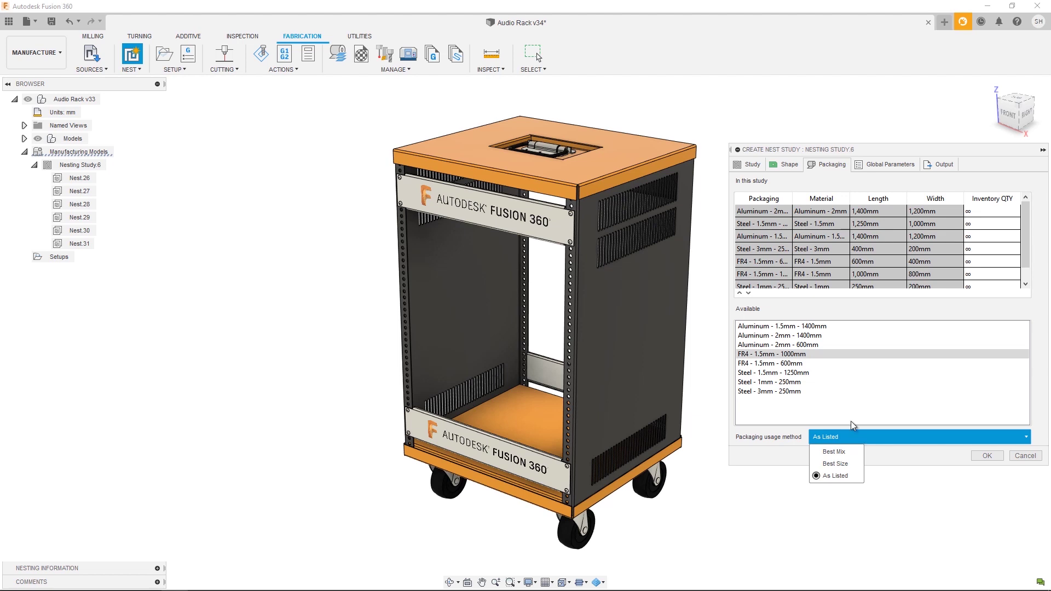
left_click(780, 261)
left_click(780, 261)
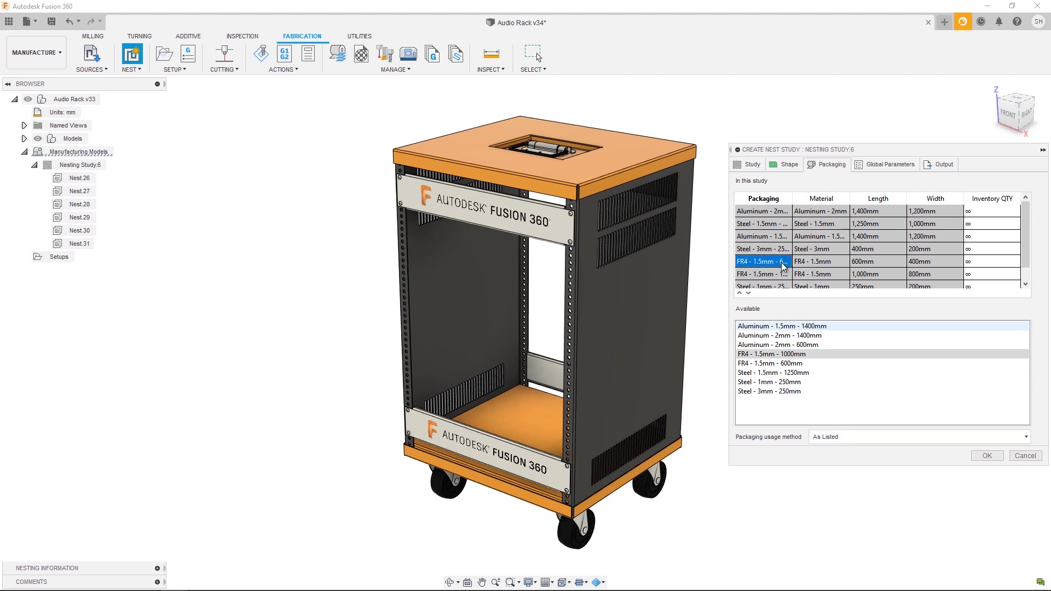
left_click(782, 275)
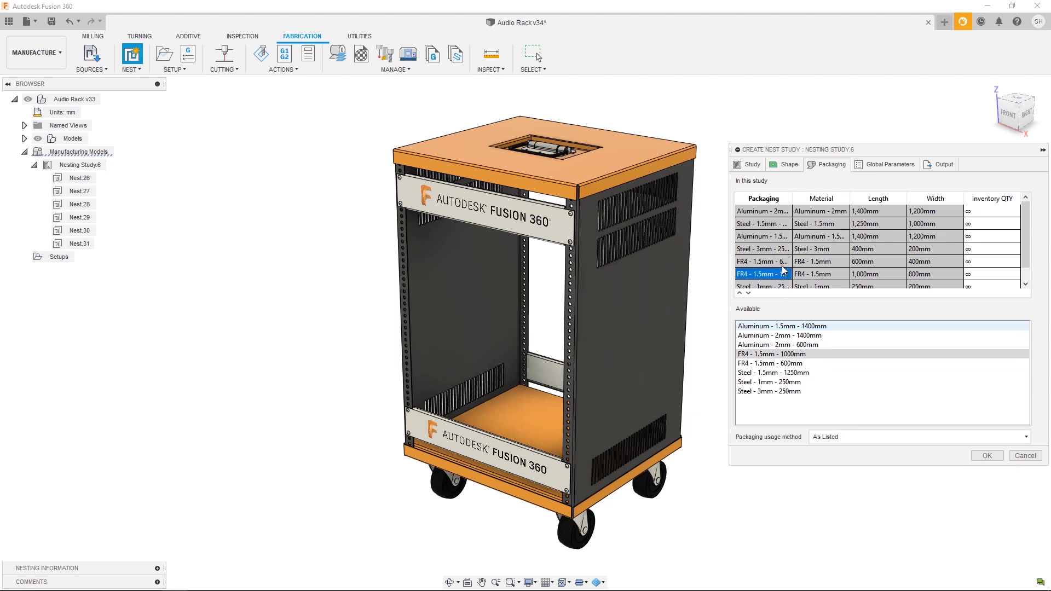
left_click(787, 263)
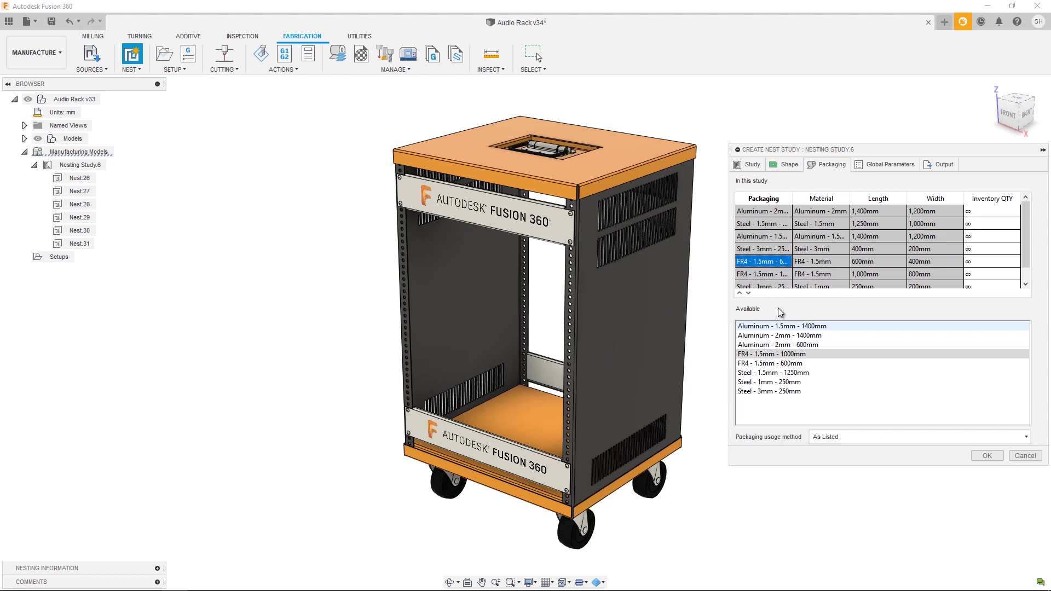
left_click(761, 273)
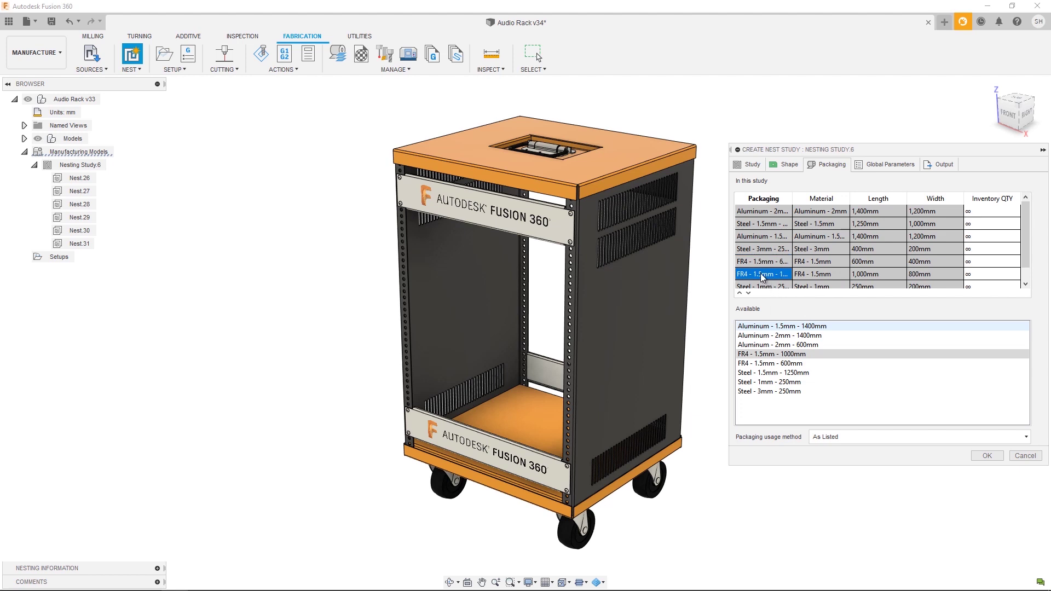
left_click(739, 294)
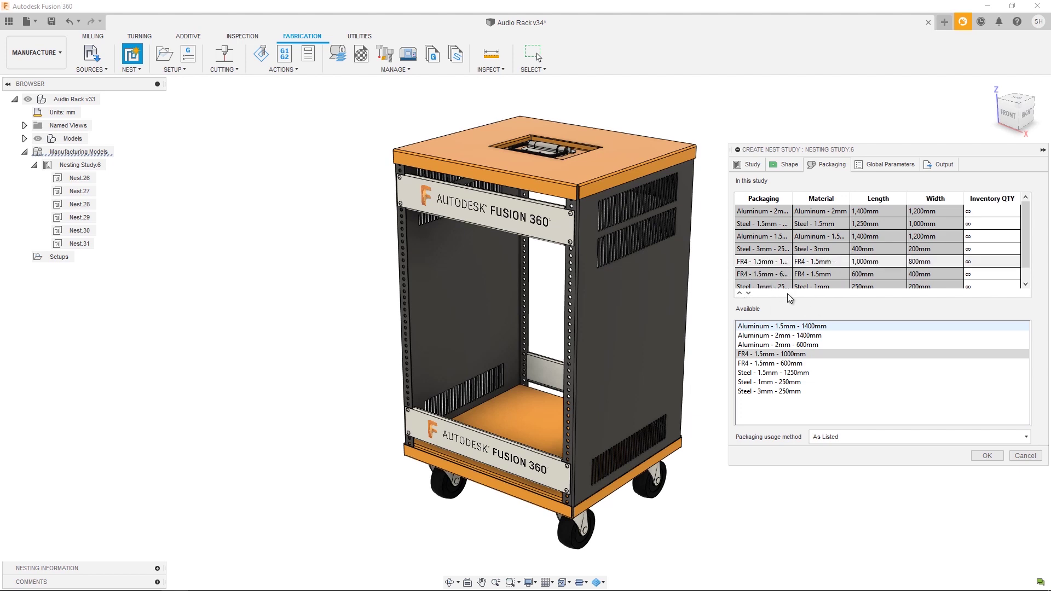
left_click(779, 263)
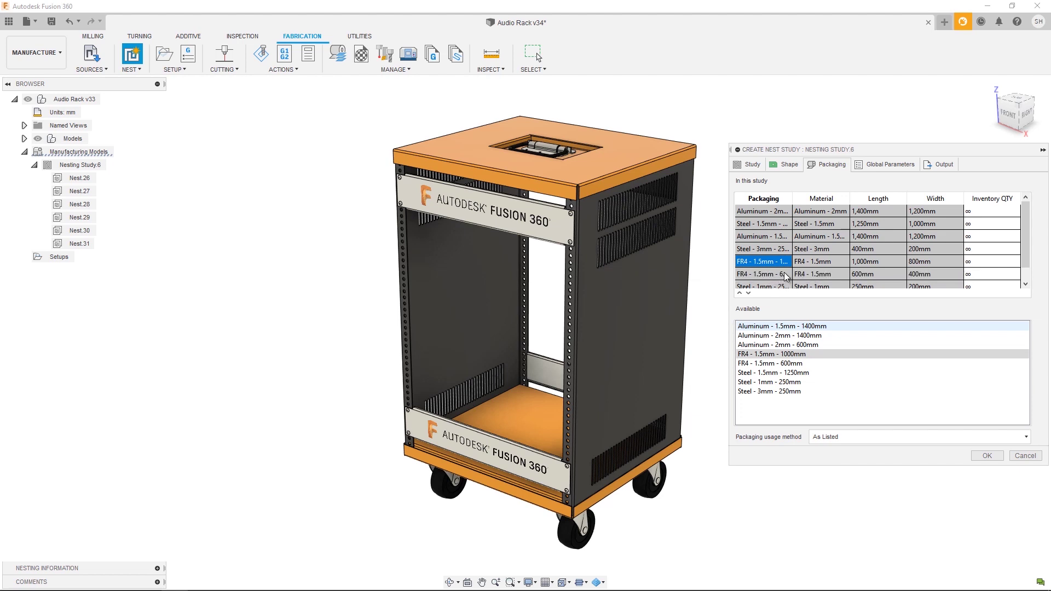
Try Best Size as the packaging usage method, and settle on Best Mix
left_click(837, 439)
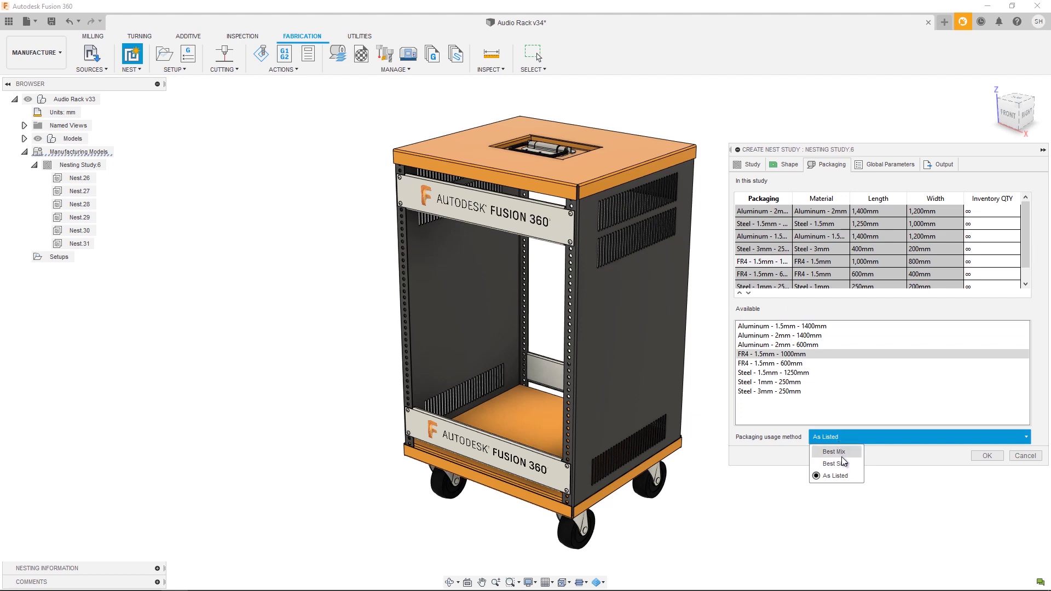
left_click(842, 463)
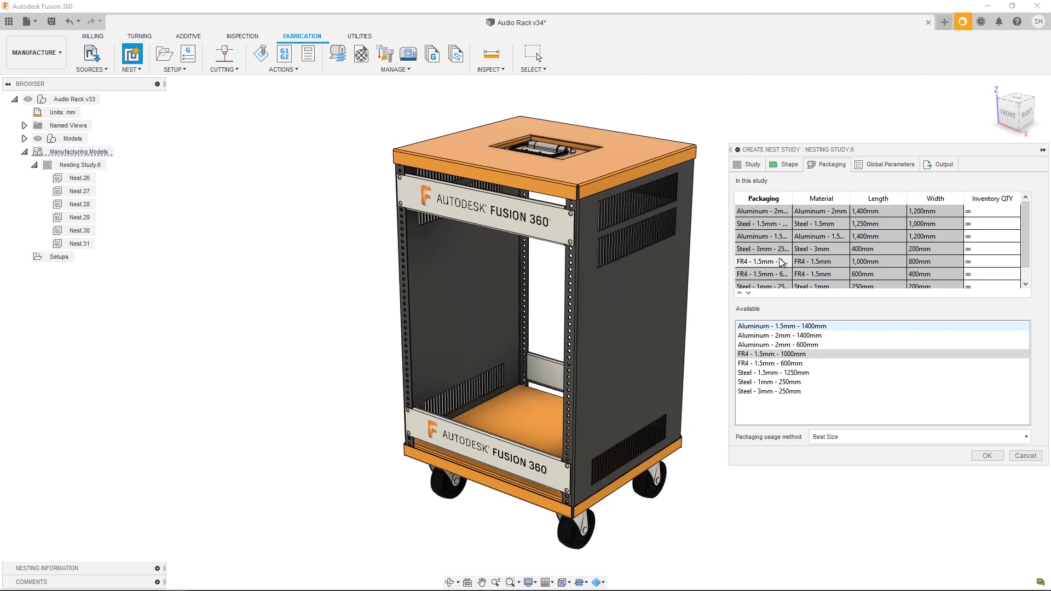
left_click(838, 436)
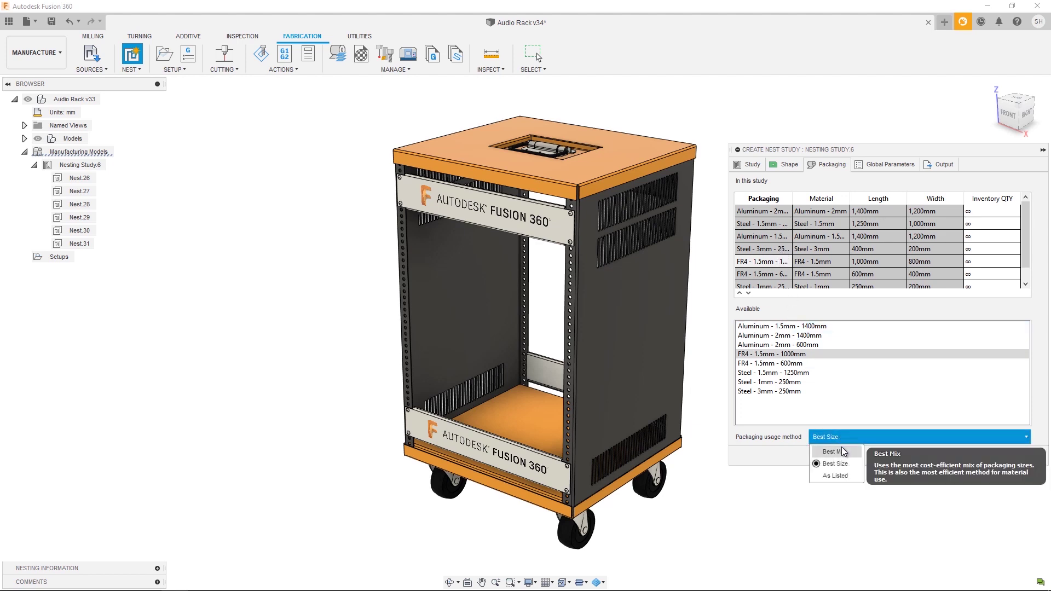
left_click(846, 451)
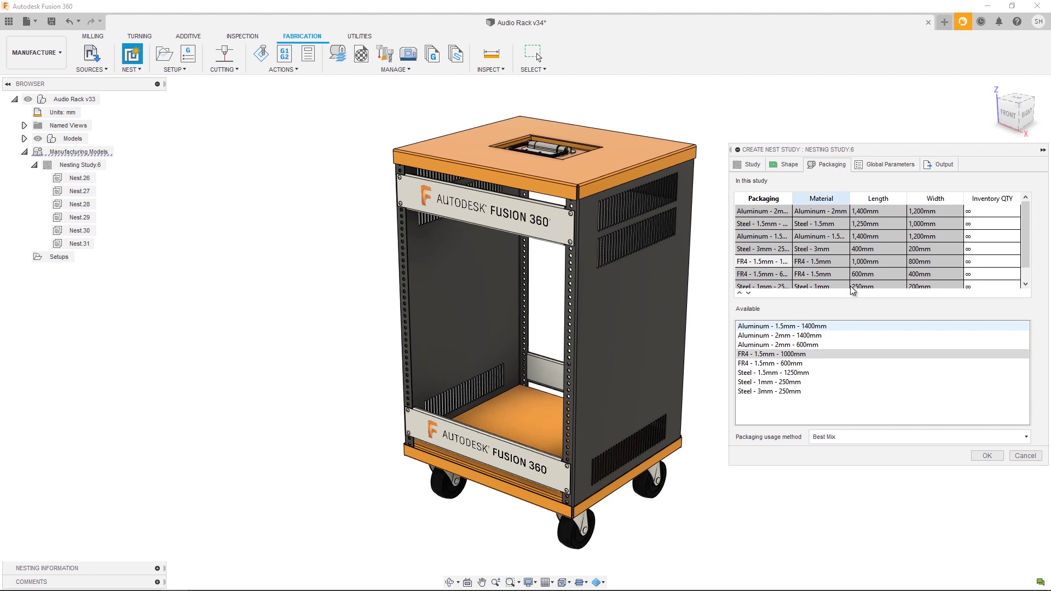
Set the study's global corner position to Lower left and the remnant optimization to Minimize length x width
left_click(890, 166)
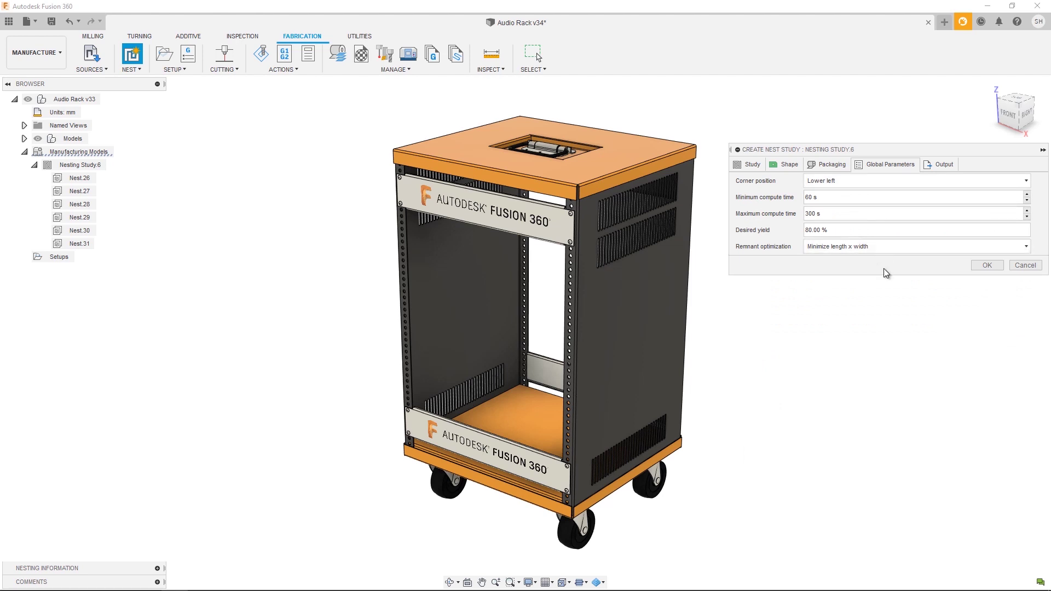
left_click(831, 182)
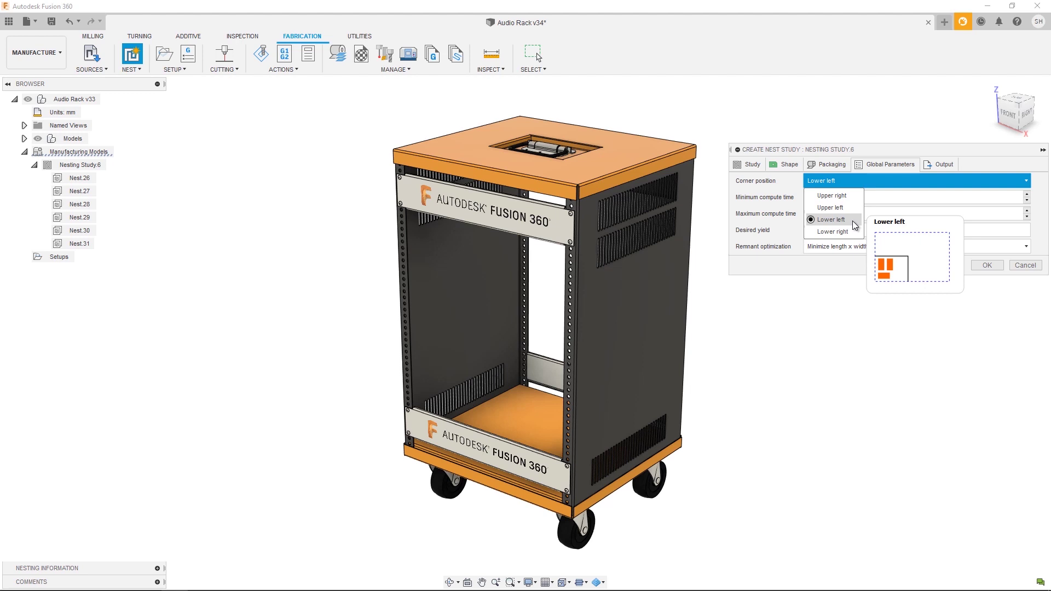
left_click(866, 250)
left_click(865, 247)
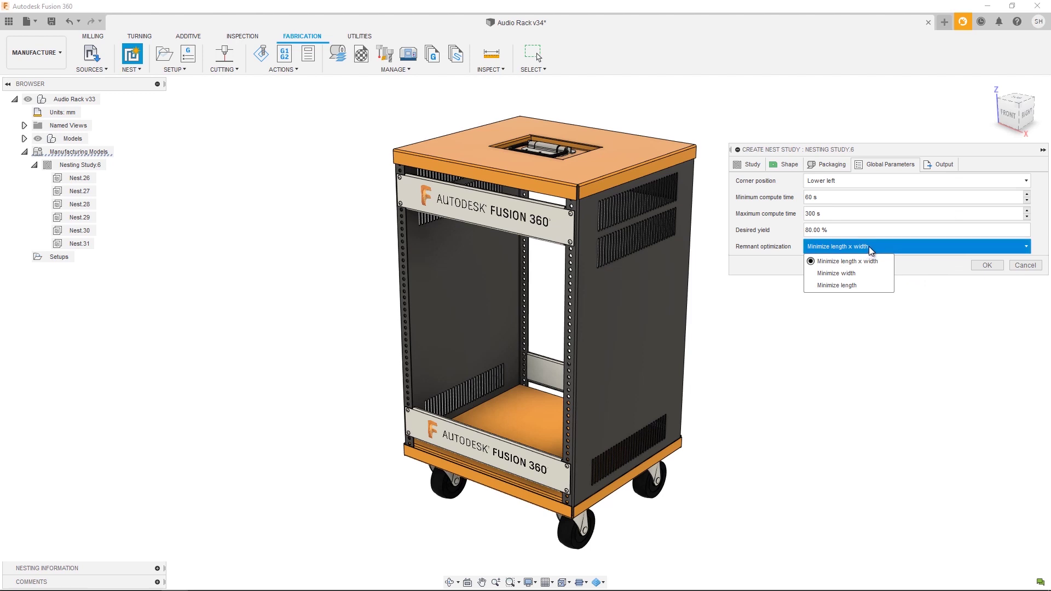
mouse_move(884, 263)
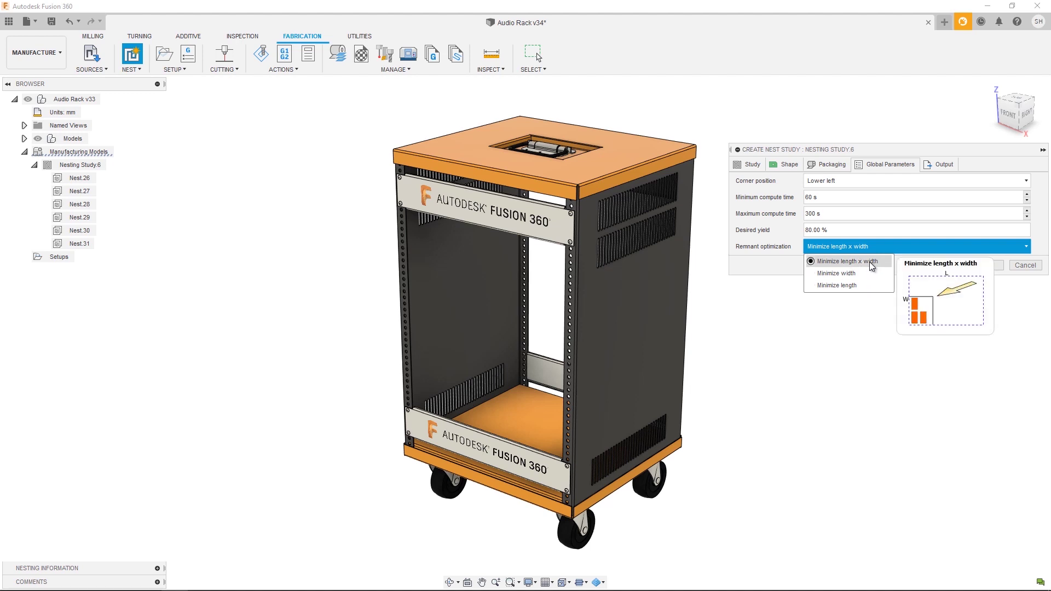
left_click(869, 262)
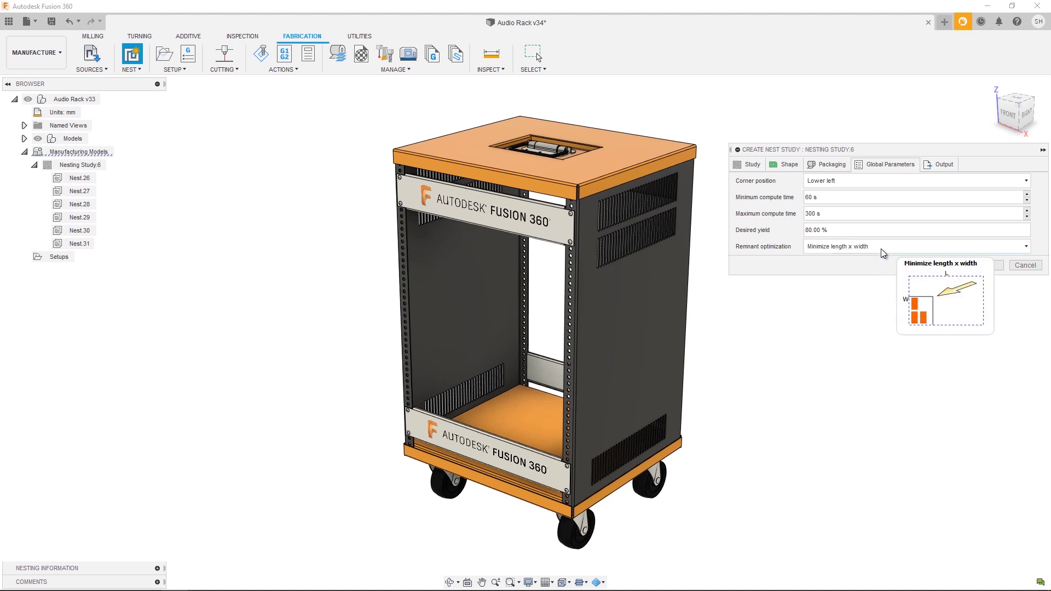
Create the nest study with manufacturing model creation and stock included in its output, leaving part outlines off
left_click(939, 167)
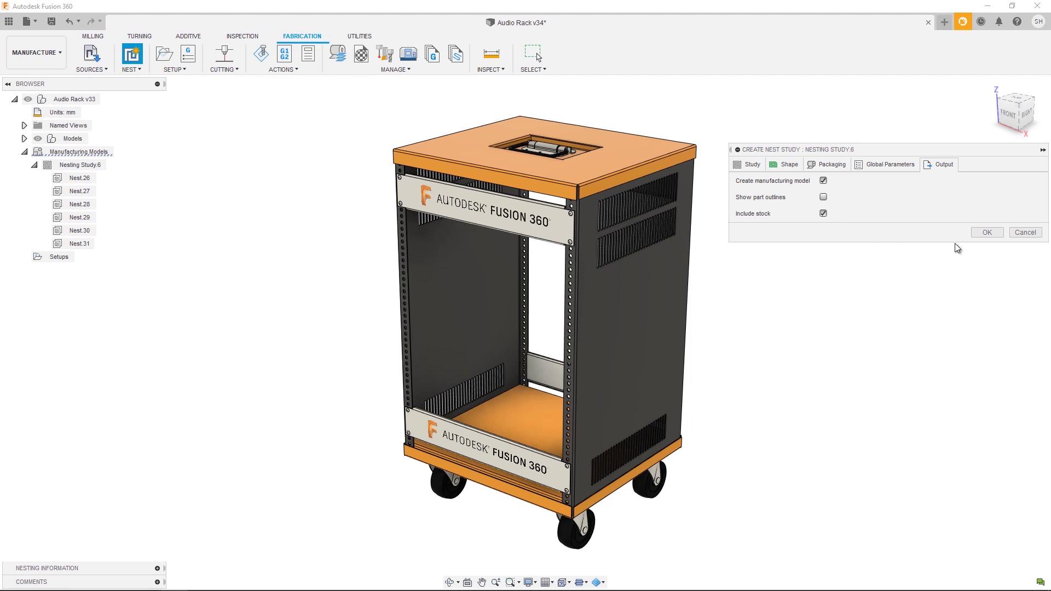
left_click(989, 232)
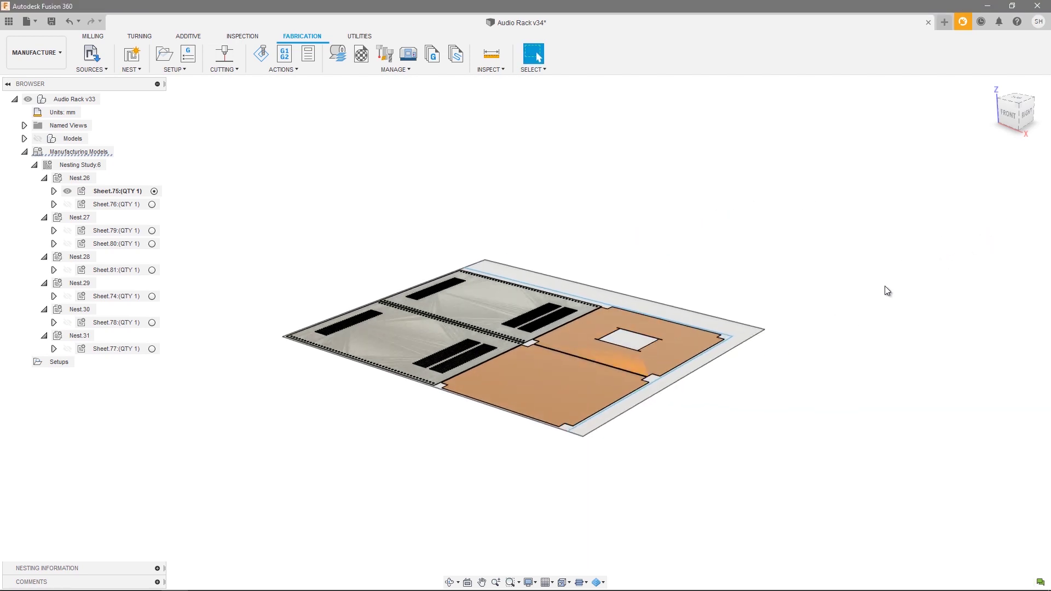
scroll(421, 386, "up", 2)
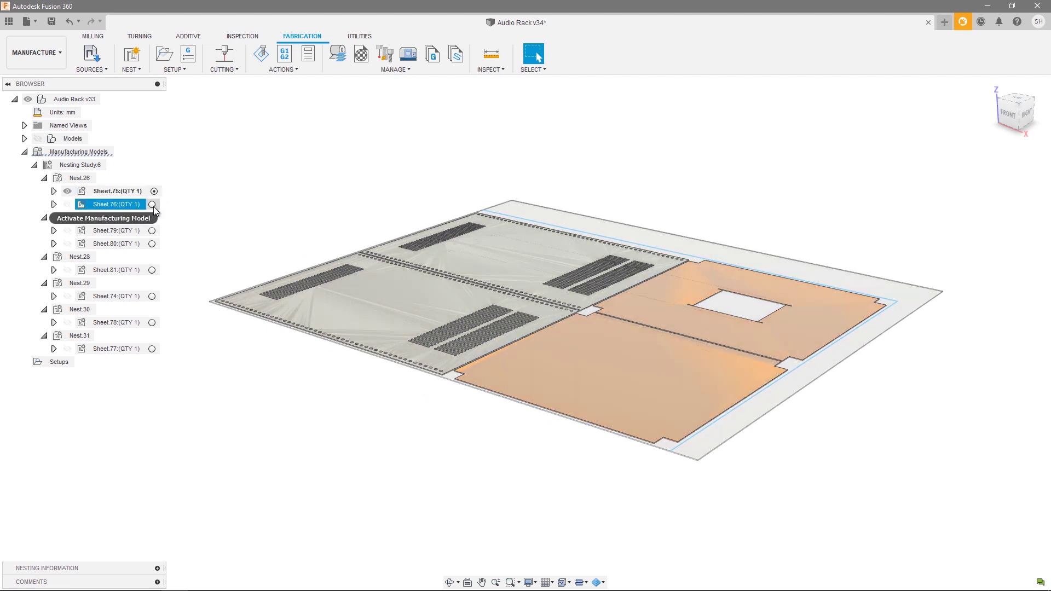
Examine the layouts of Sheet.76 and Sheet.75 in Nest.26 and the components contained in Sheet.75
left_click(153, 205)
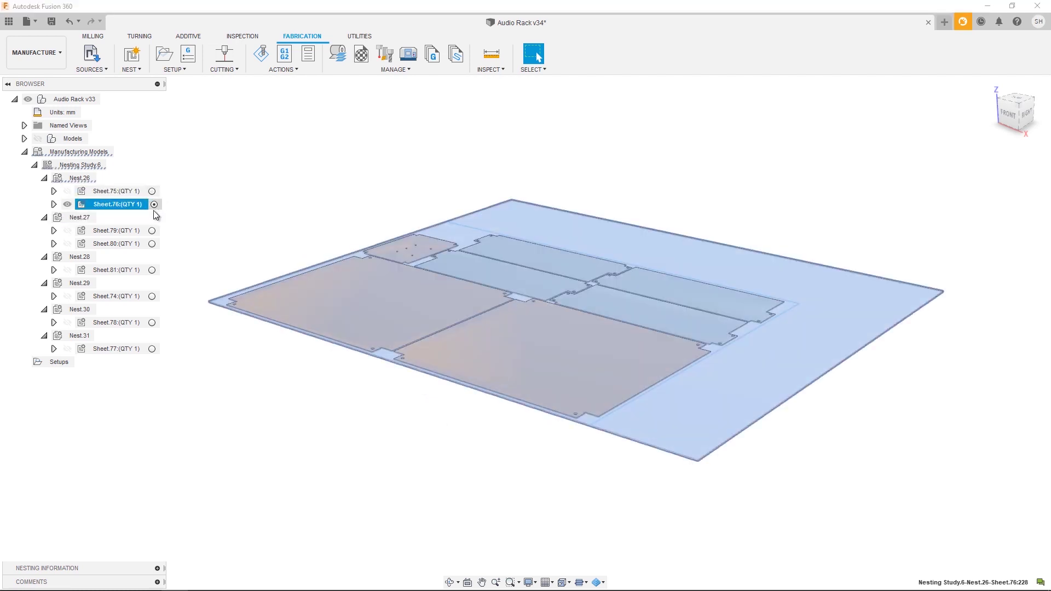
left_click(154, 191)
left_click(340, 204)
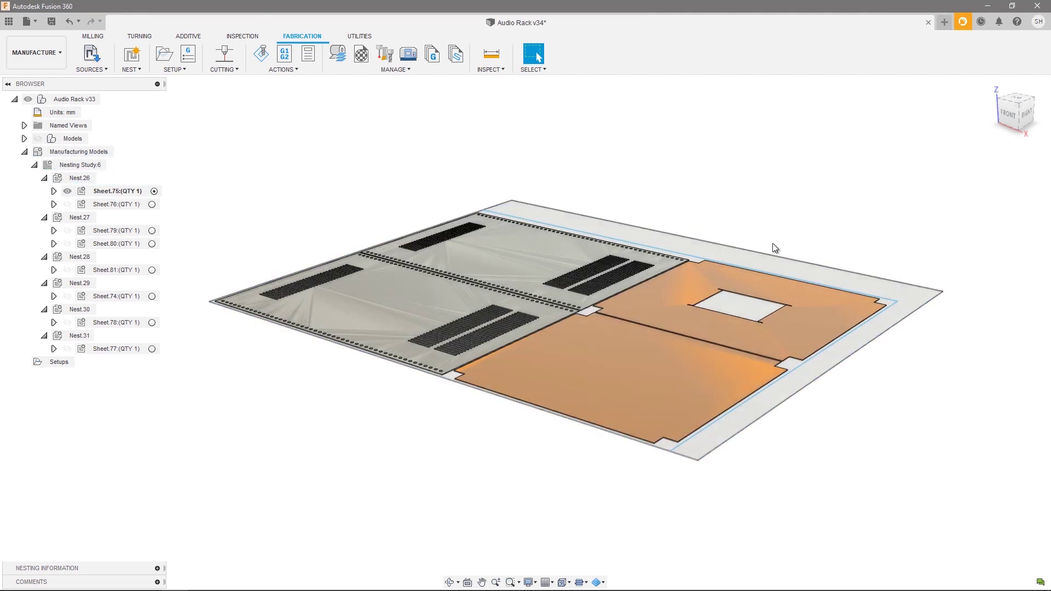
scroll(953, 295, "up", 5)
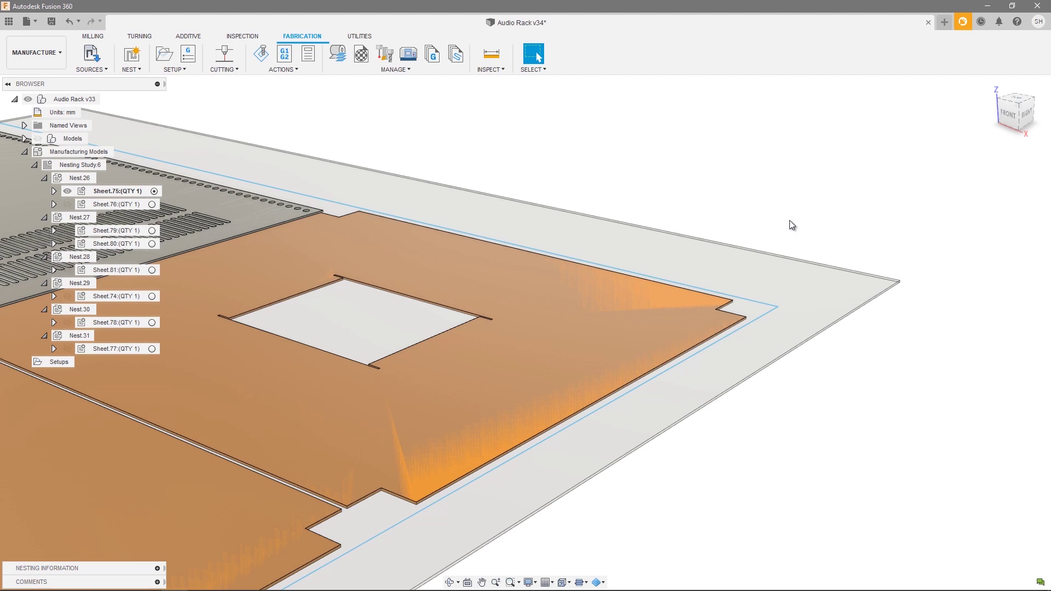
scroll(793, 227, "down", 5)
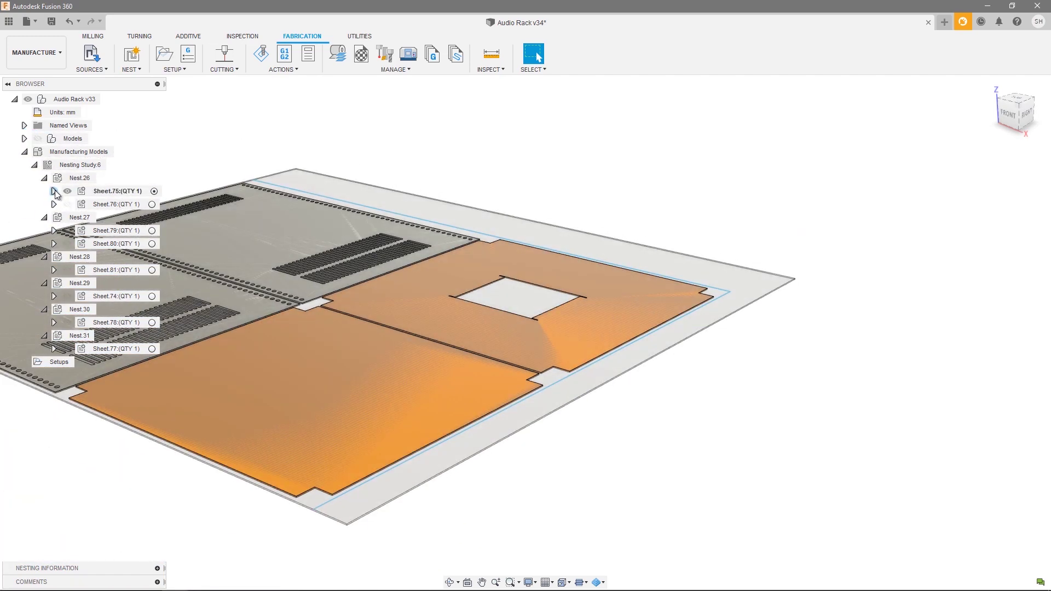
left_click(54, 191)
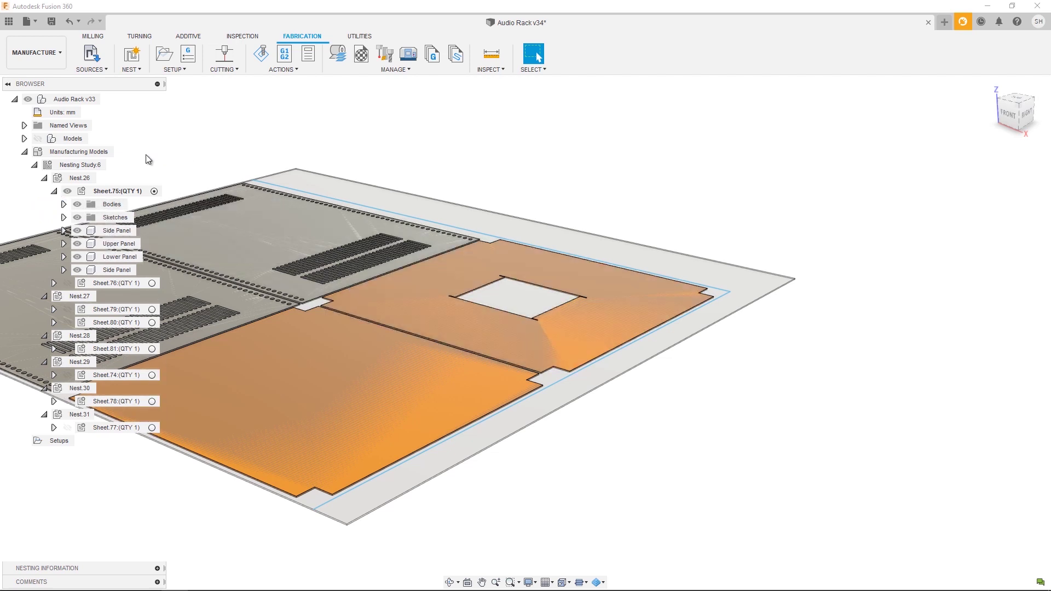
left_click(54, 191)
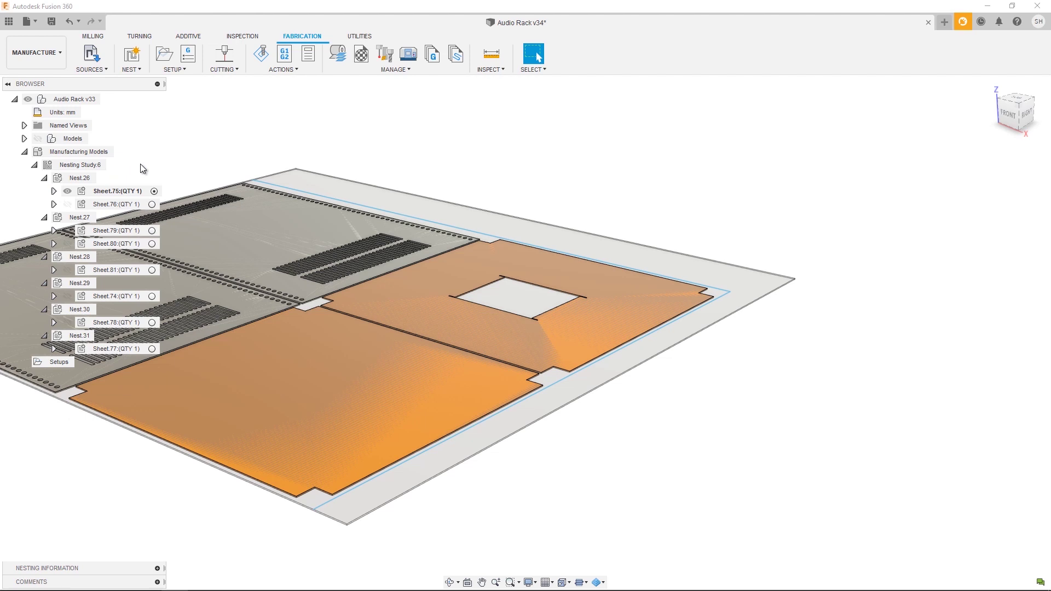
Start another nest study with job quantities of 1 for Audio Rack v33, 2 for Audio Case 2 v17 and 2 for Audio Case v26
left_click(137, 57)
left_click(879, 246)
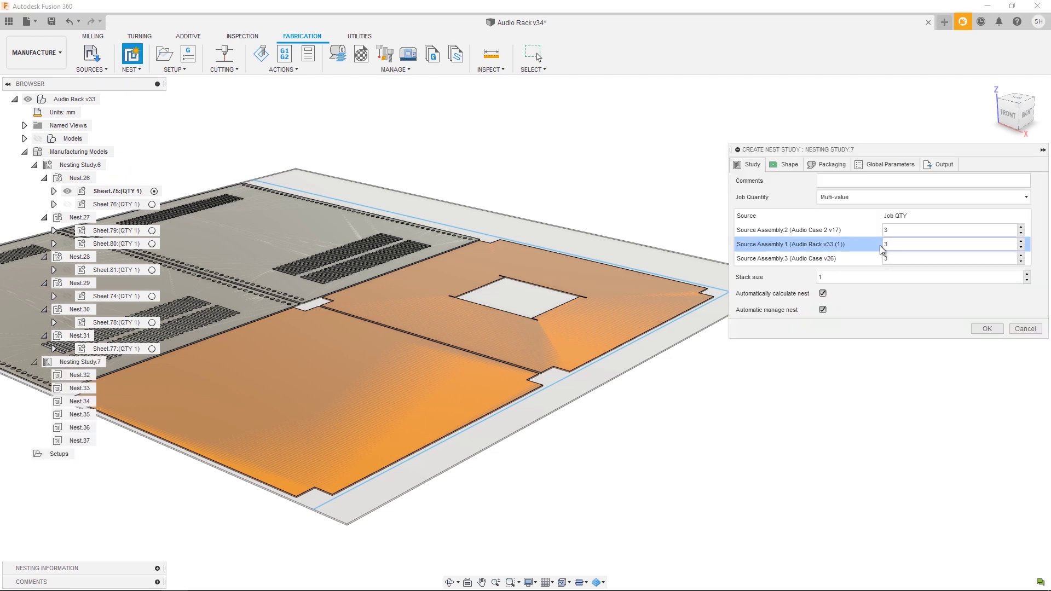
double_click(883, 245)
type("1")
left_click(903, 231)
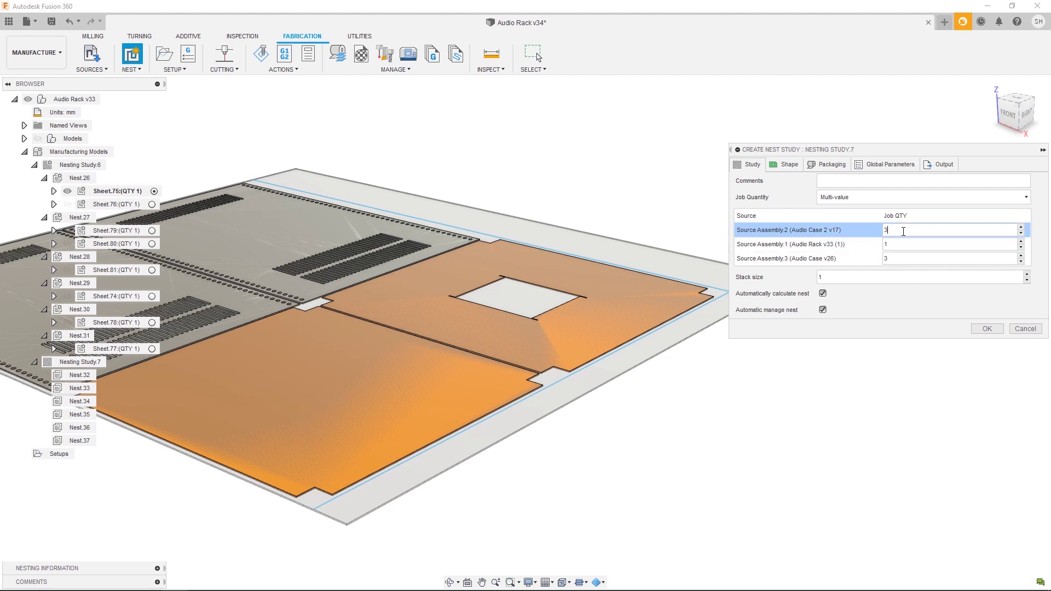
left_click(898, 258)
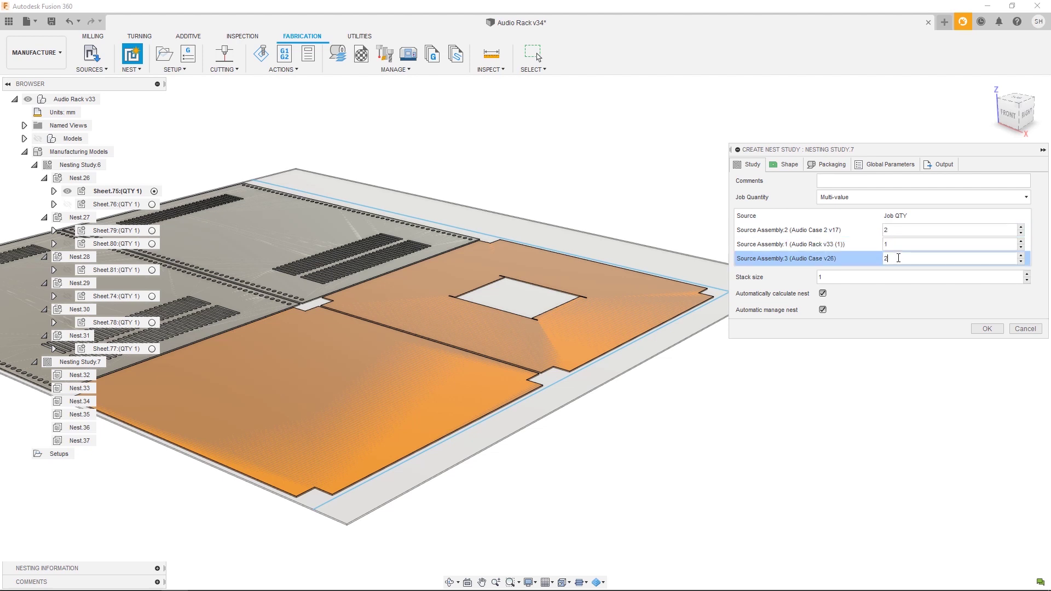
Turn off manufacturing model creation in the new study's output and create the study
left_click(942, 165)
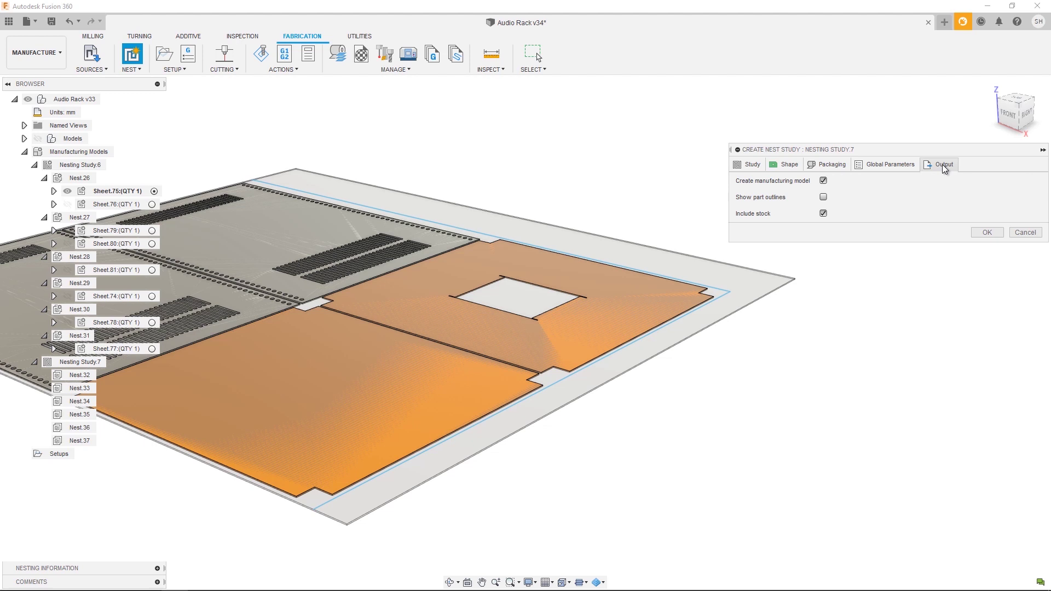
left_click(823, 181)
left_click(987, 232)
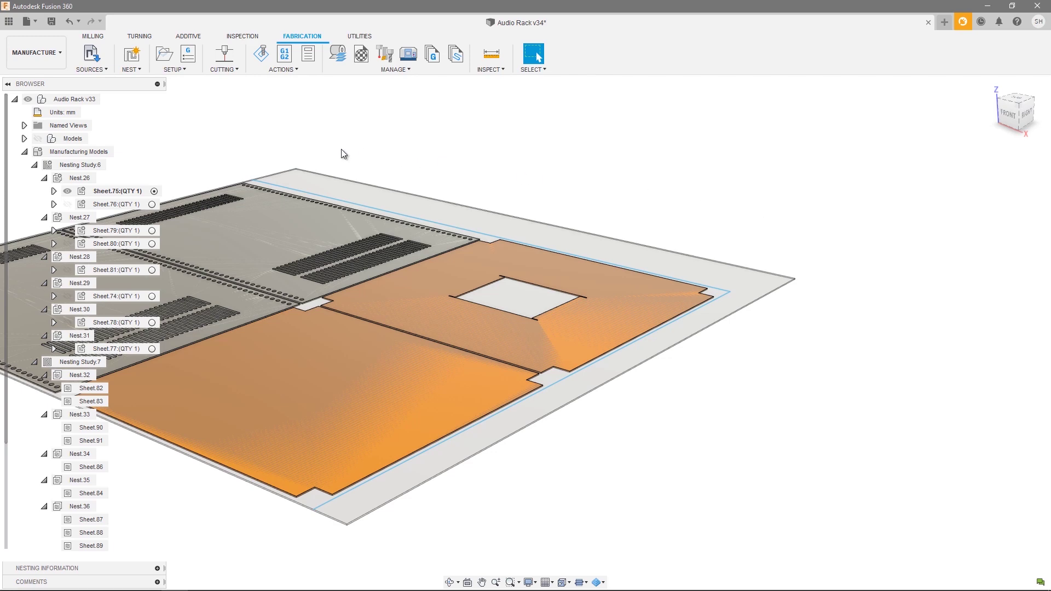
Check the sheets in Nest.32 and Nest.33 of Nesting Study.7, and show the sheet items of Sheet.82
left_click(34, 165)
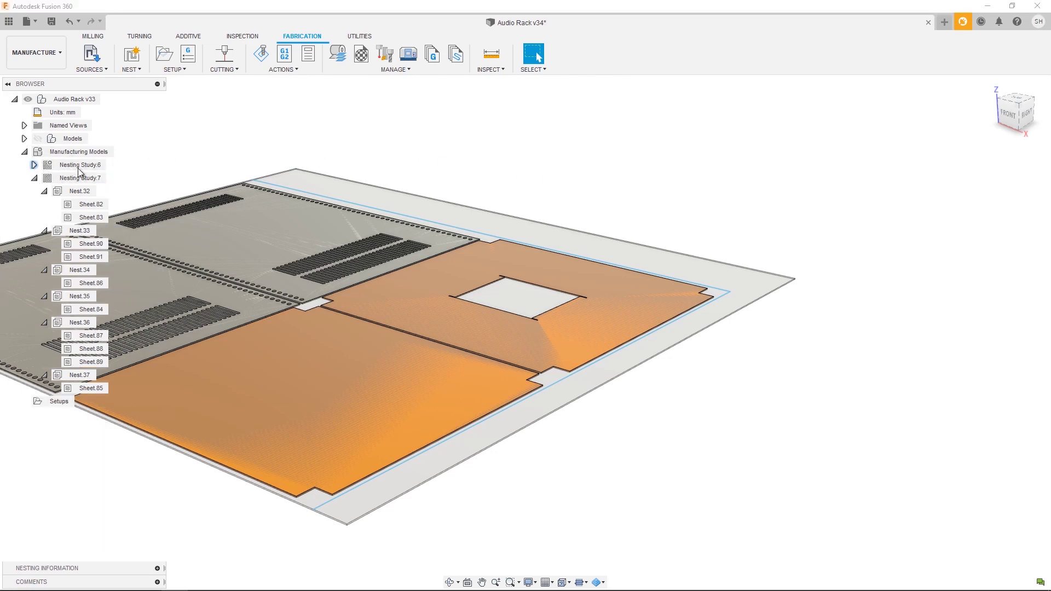
middle_click_drag(212, 225, 455, 221)
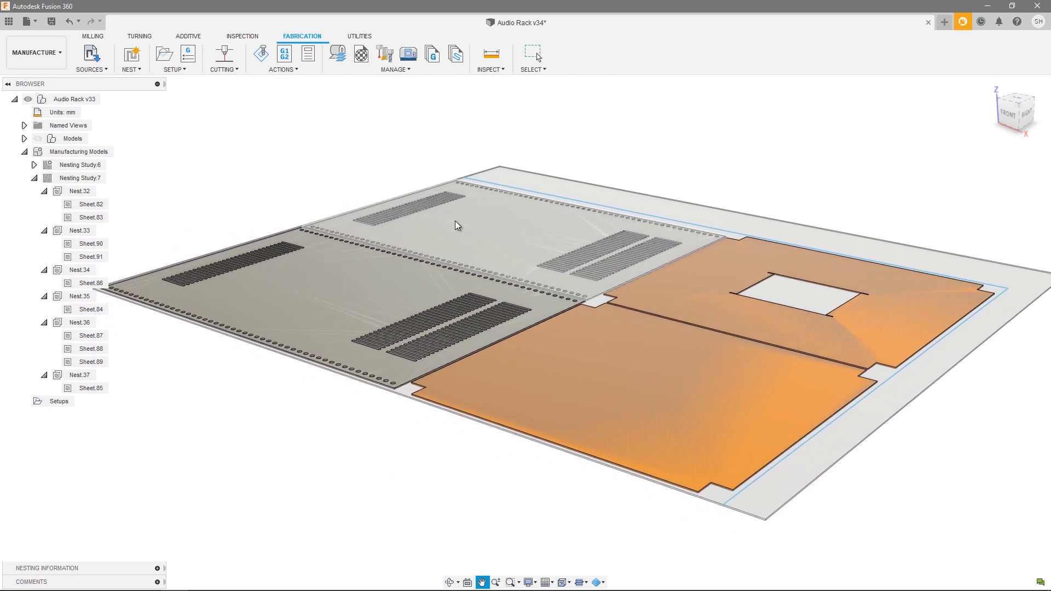
left_click(95, 205)
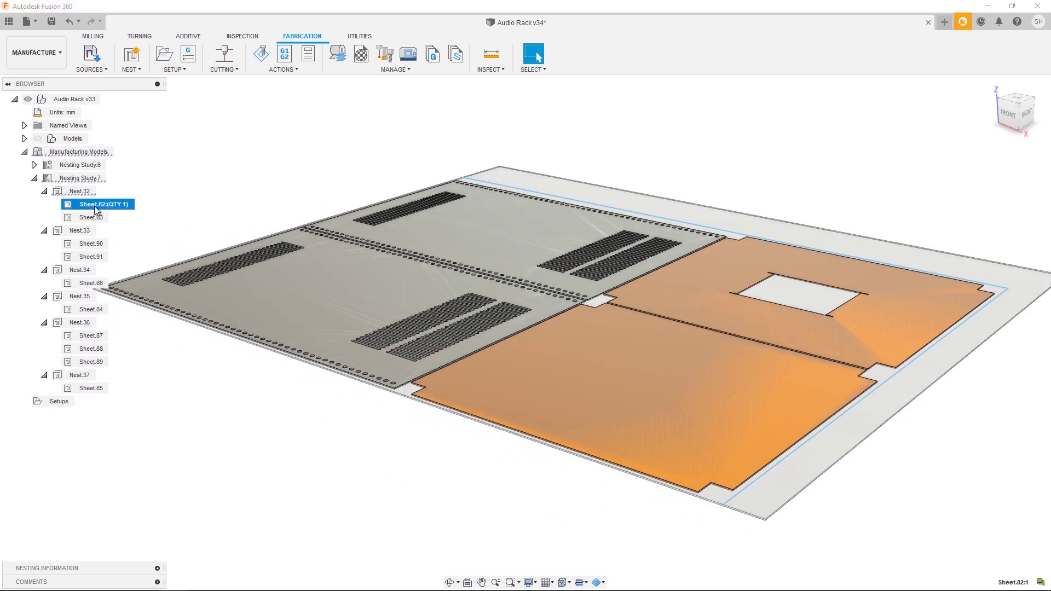
left_click(97, 244)
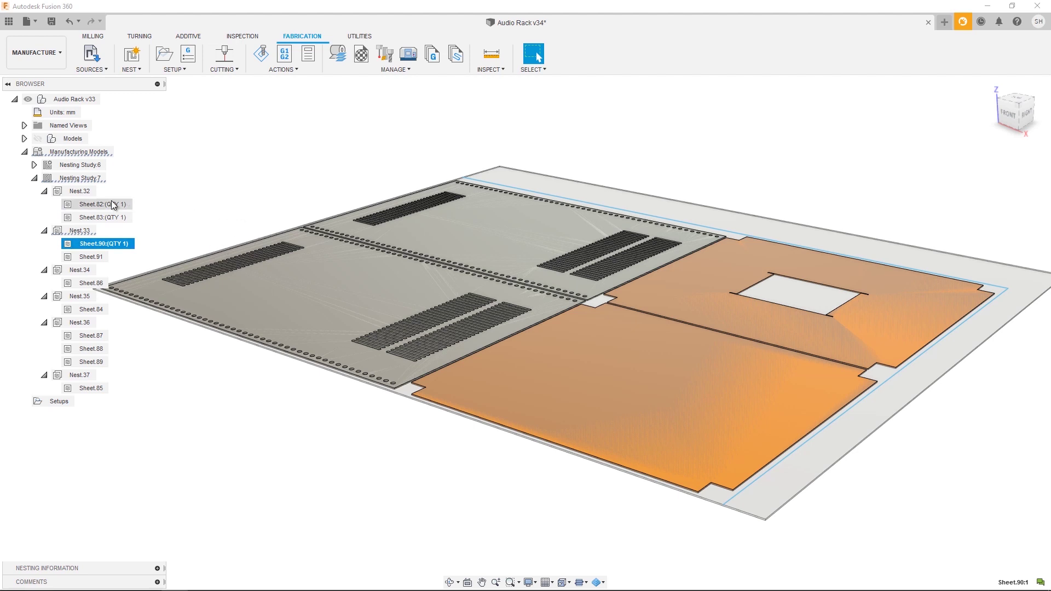
left_click(98, 204)
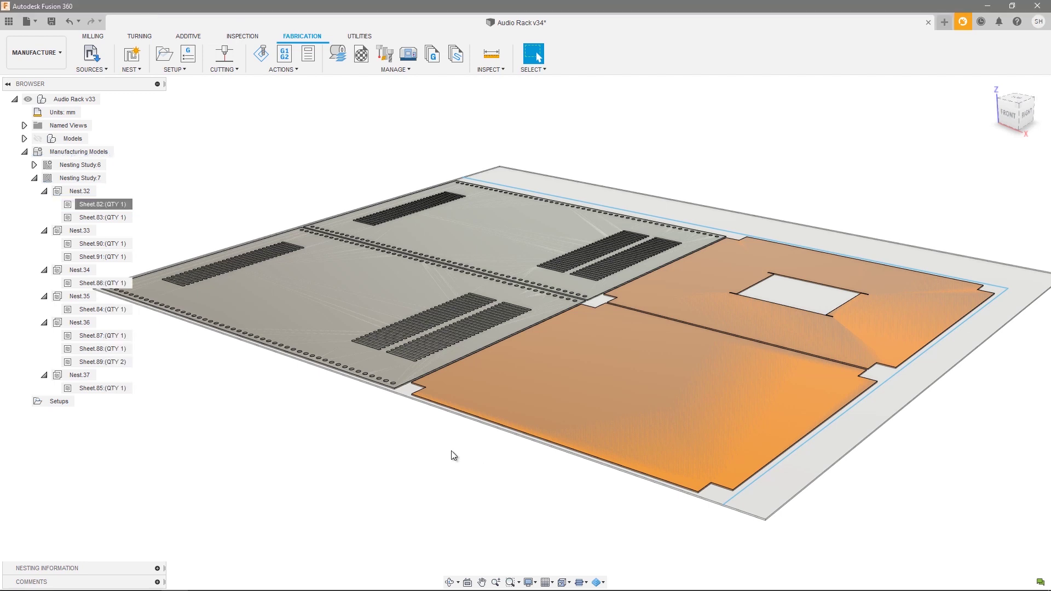
right_click(113, 206)
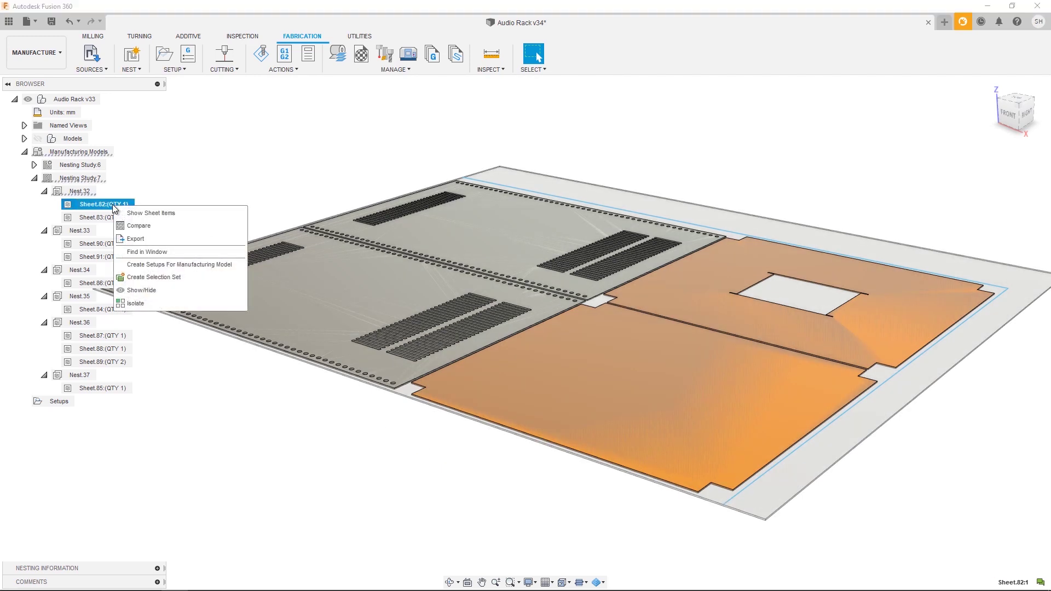
left_click(172, 210)
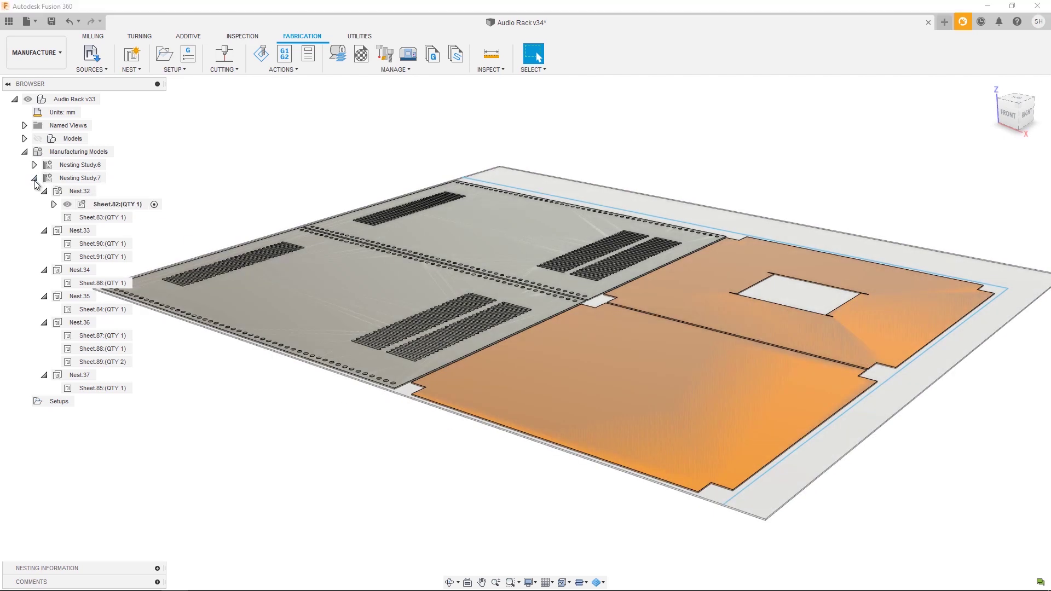
Reopen Nesting Study.6 for editing, review its study, shape and packaging settings, and accept them as they are
left_click(34, 179)
left_click(34, 165)
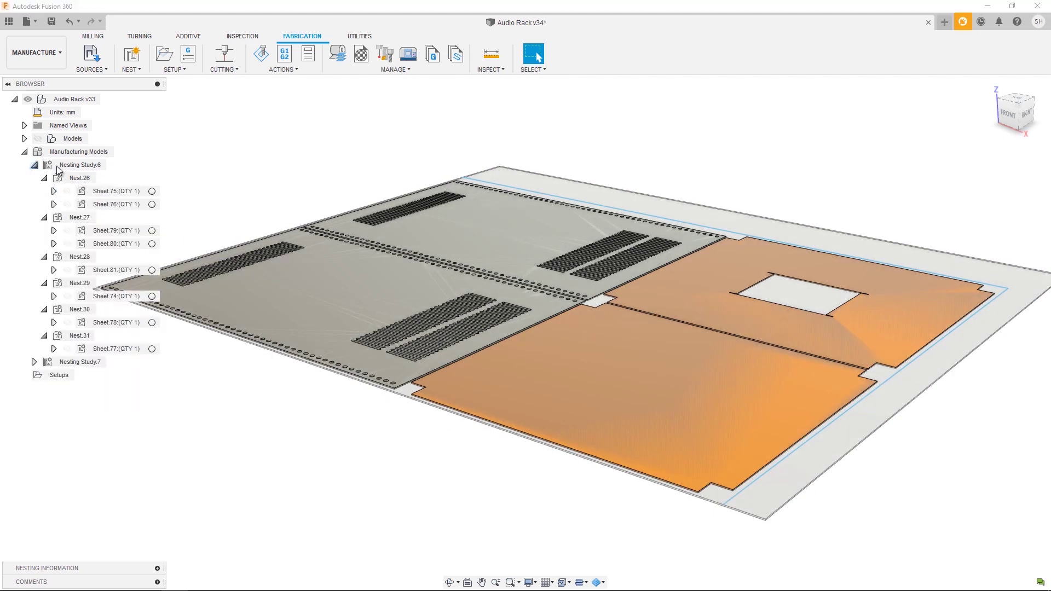
right_click(70, 171)
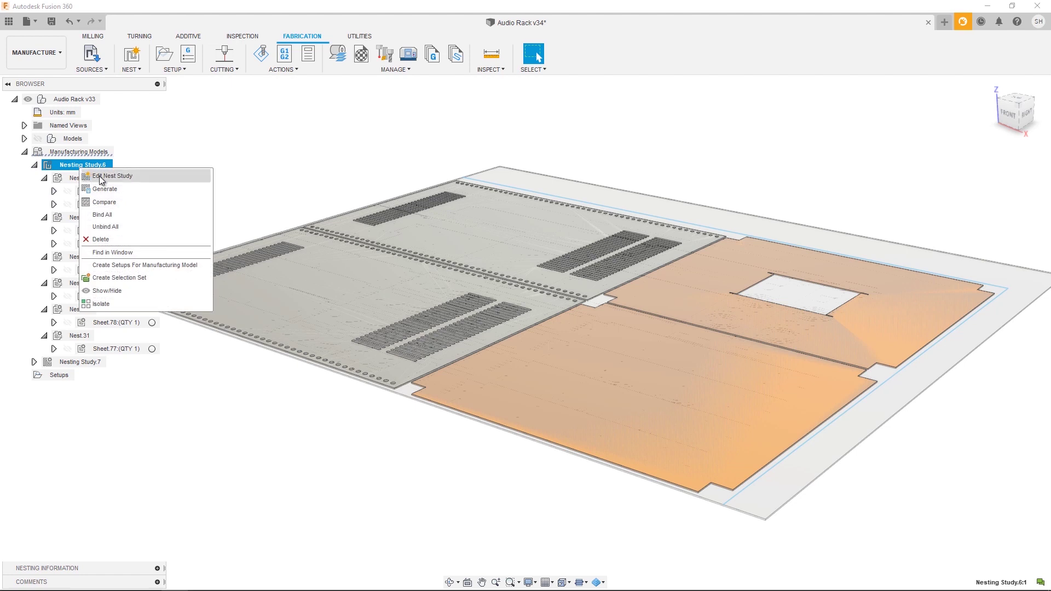
left_click(100, 176)
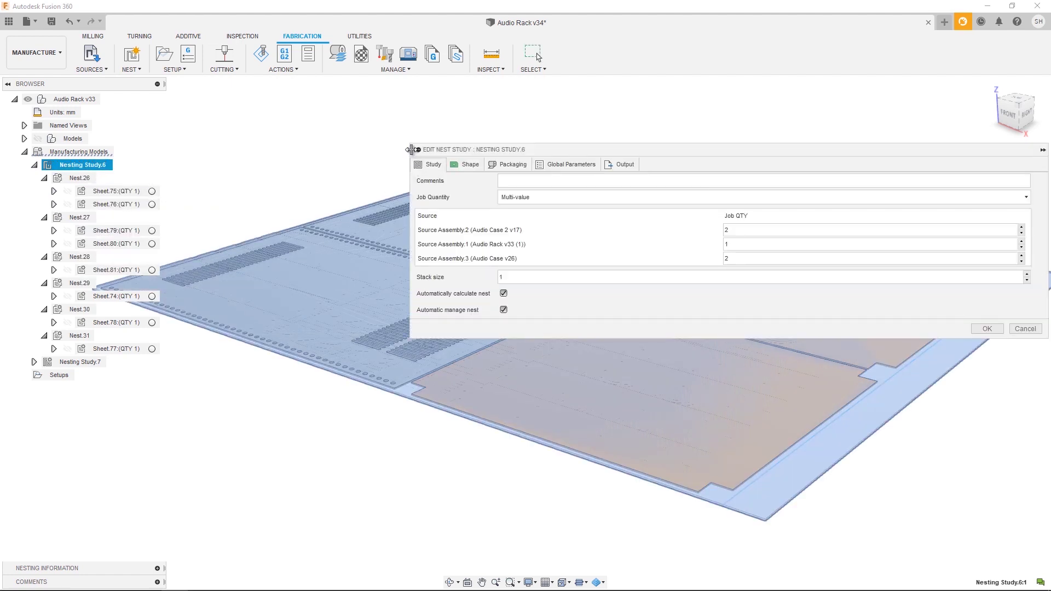
left_click_drag(414, 153, 653, 164)
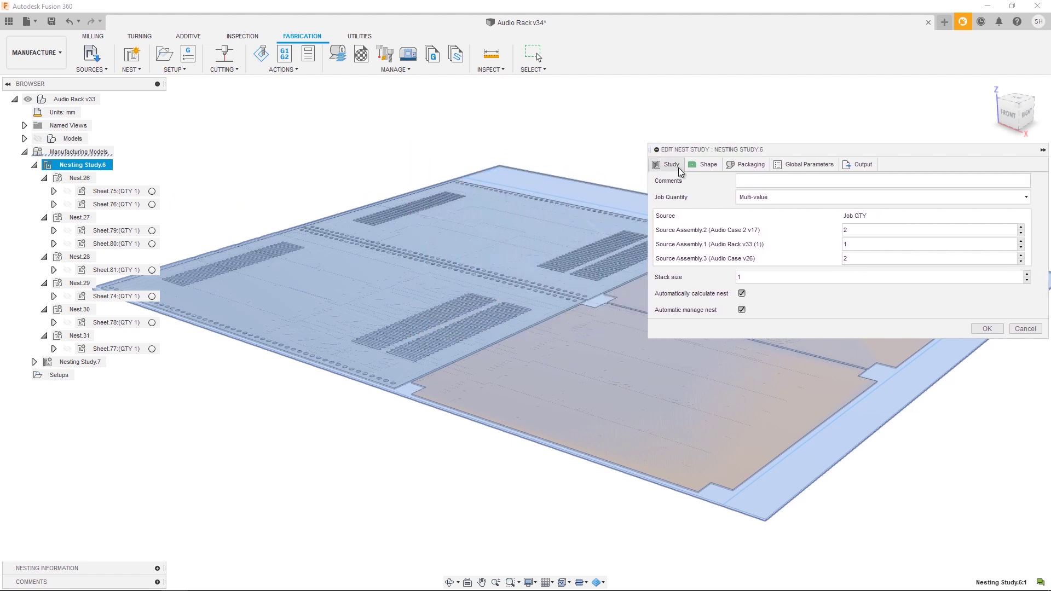
left_click(706, 164)
left_click(728, 166)
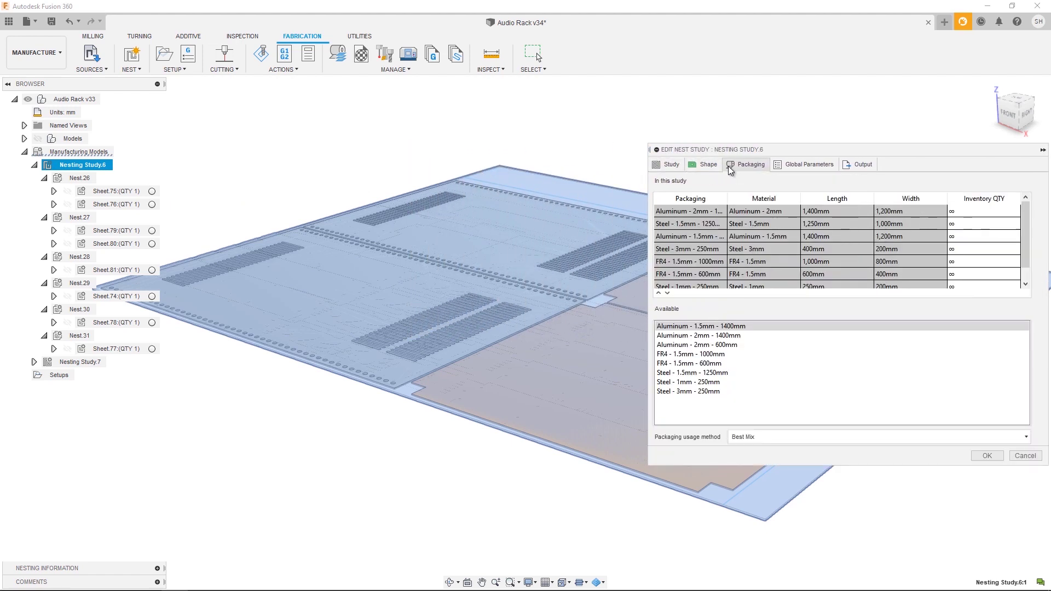
left_click(985, 456)
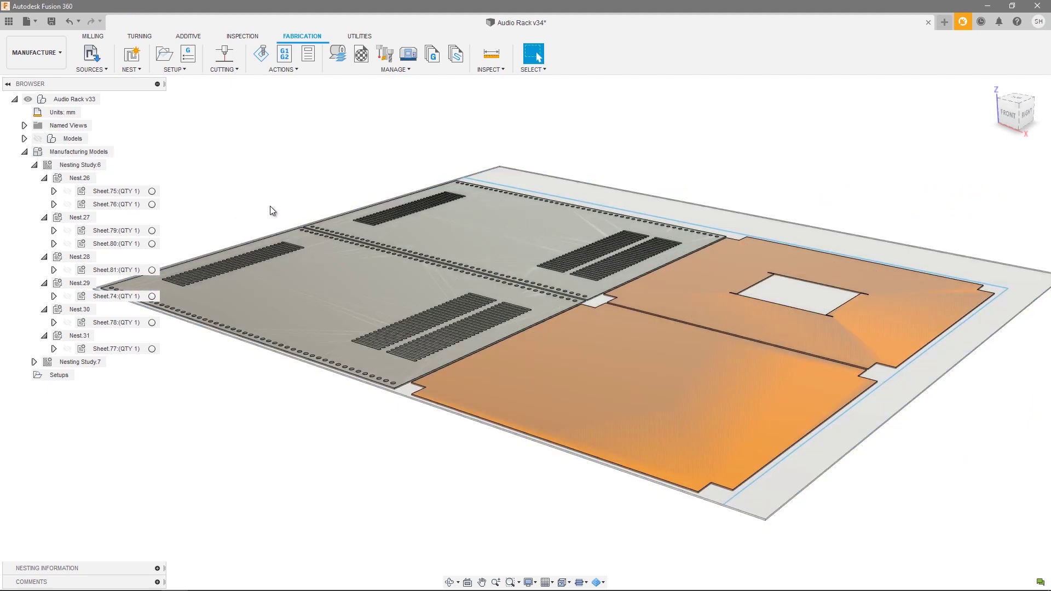
Open Nest.26 of Nesting Study.6 for editing and, in its shape settings, unbind the Inner Case Panel from its source and bind it again
left_click(80, 178)
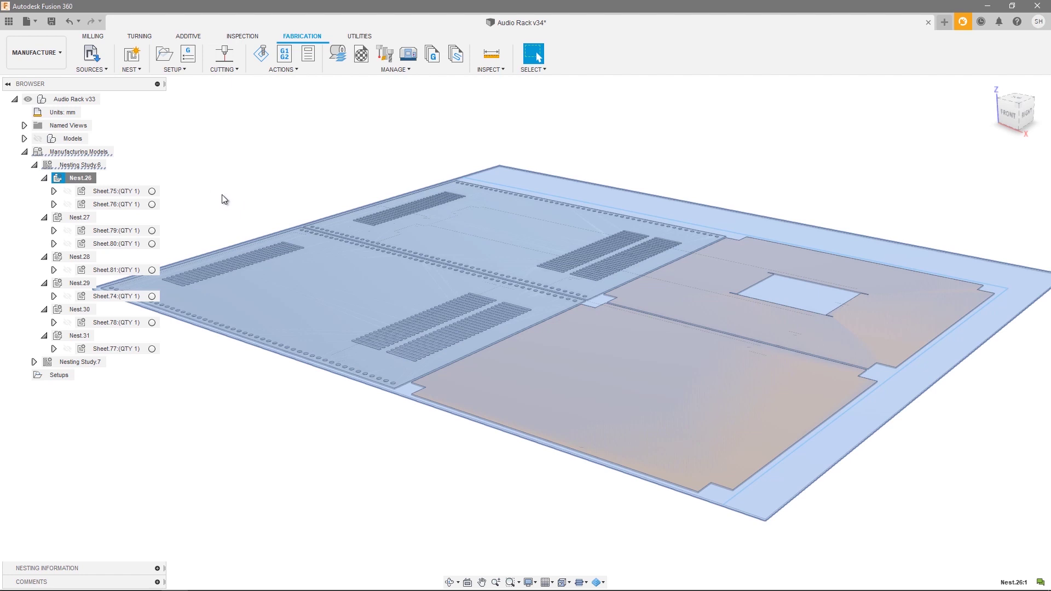
right_click(83, 183)
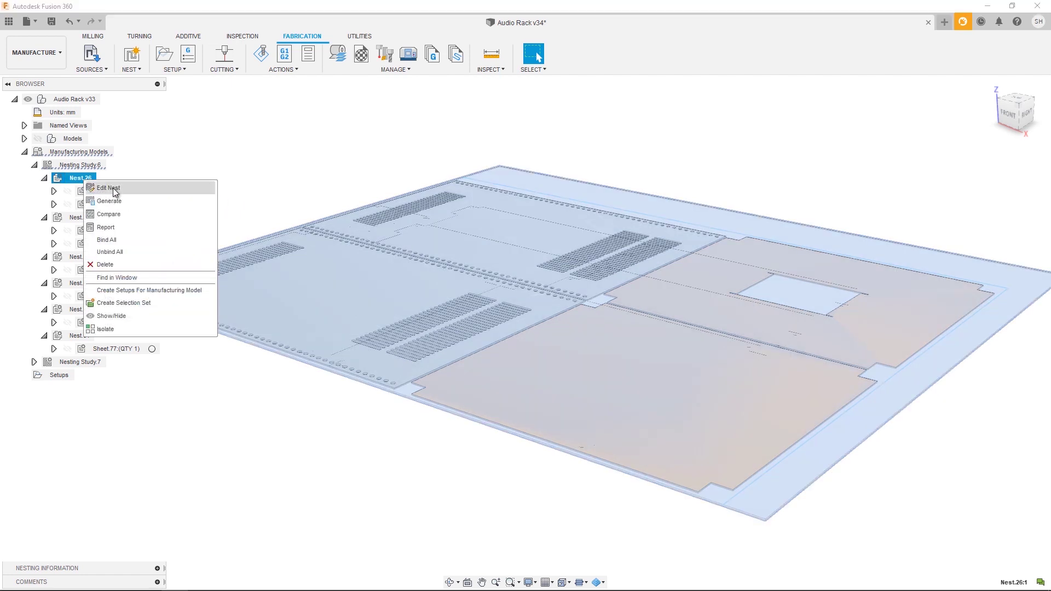
left_click(112, 189)
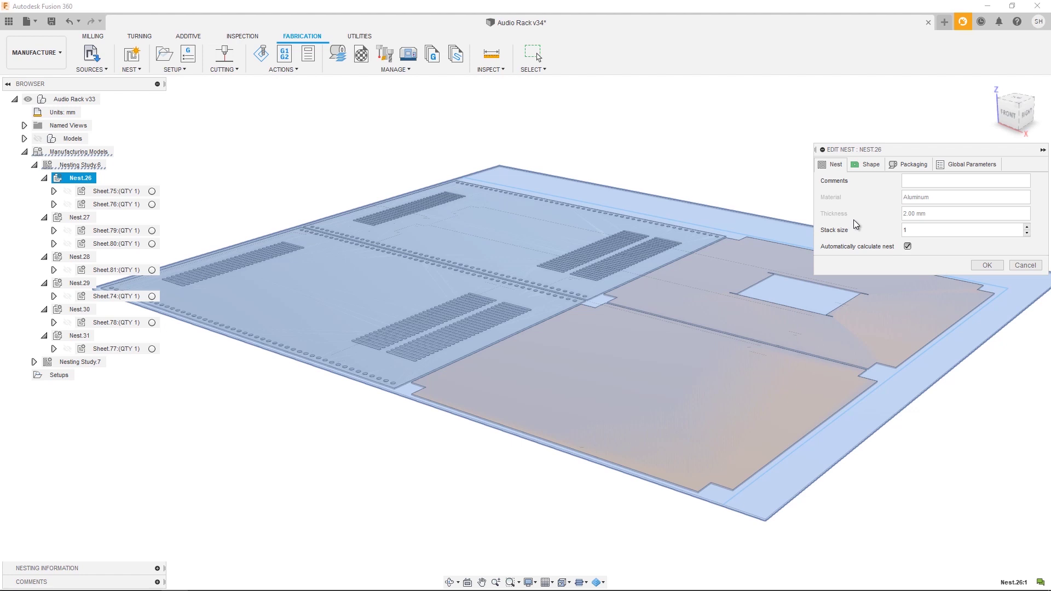
left_click(870, 168)
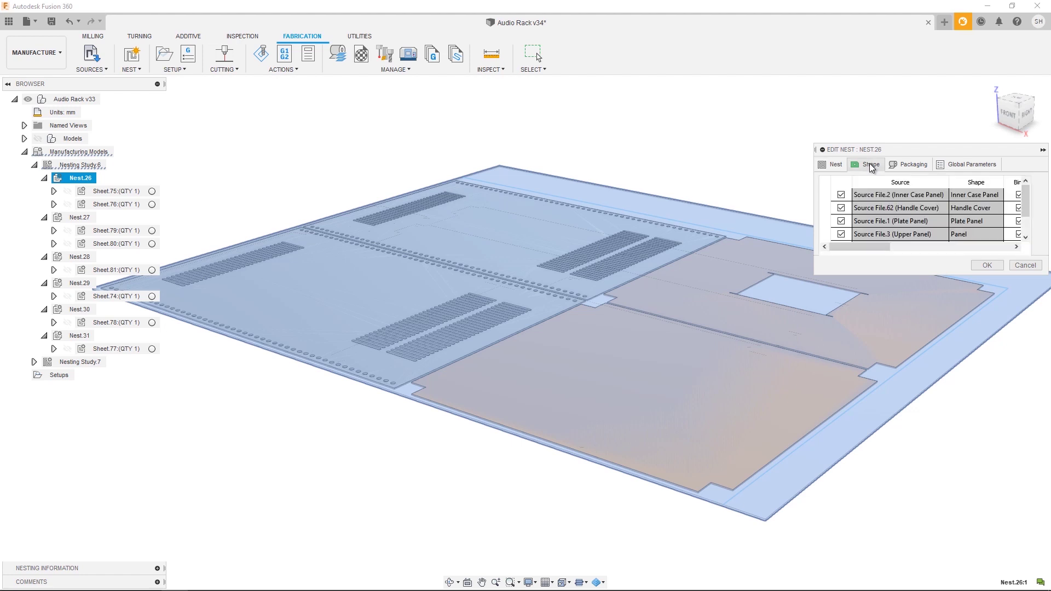
left_click_drag(814, 150, 415, 164)
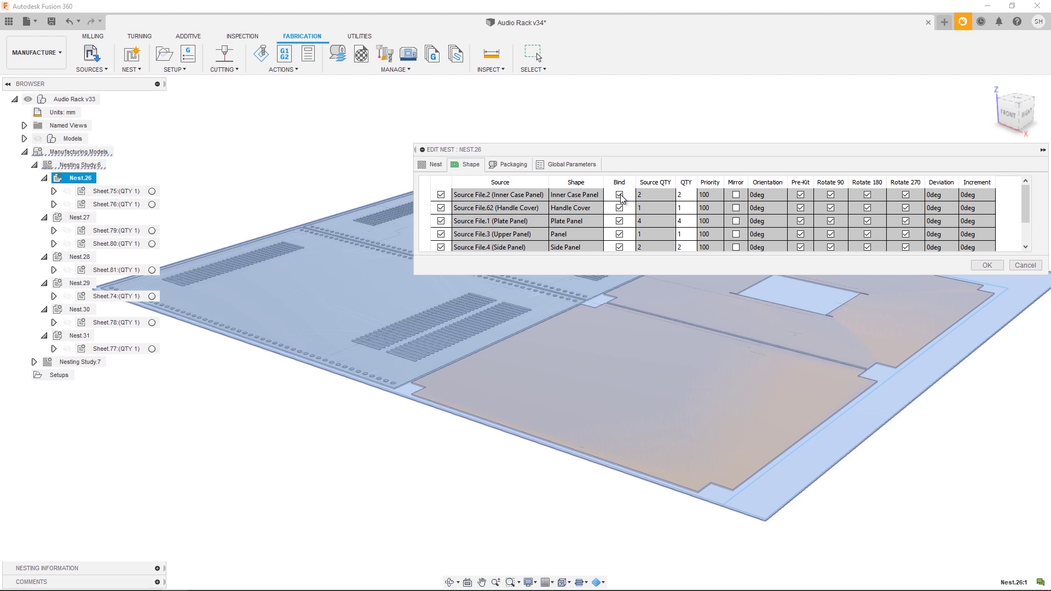
left_click(620, 196)
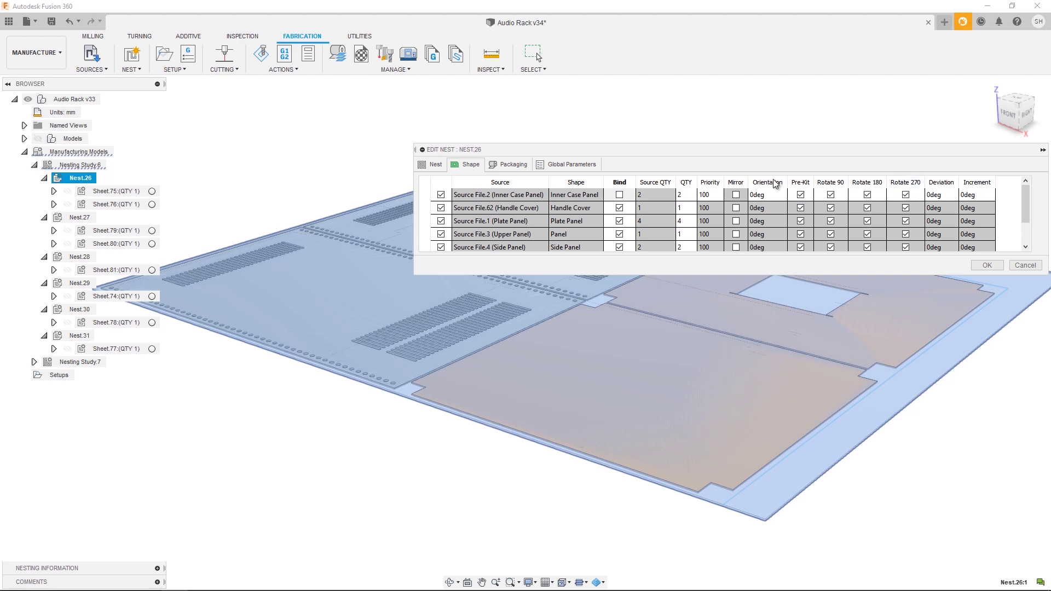
left_click(620, 195)
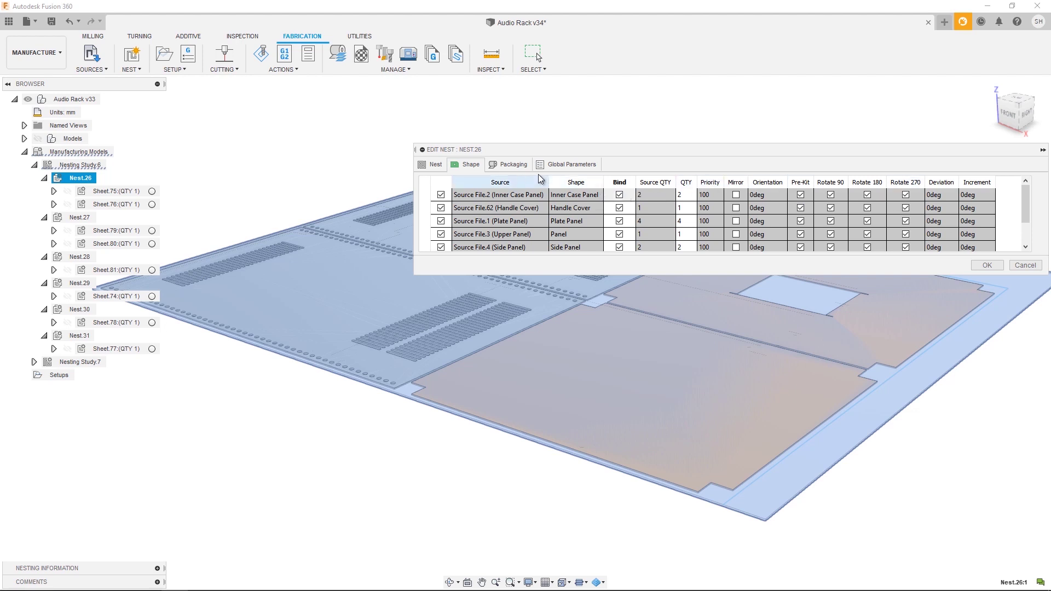
Review the packaging and global parameters of Nest.26 and accept the nest settings as they are
left_click(512, 165)
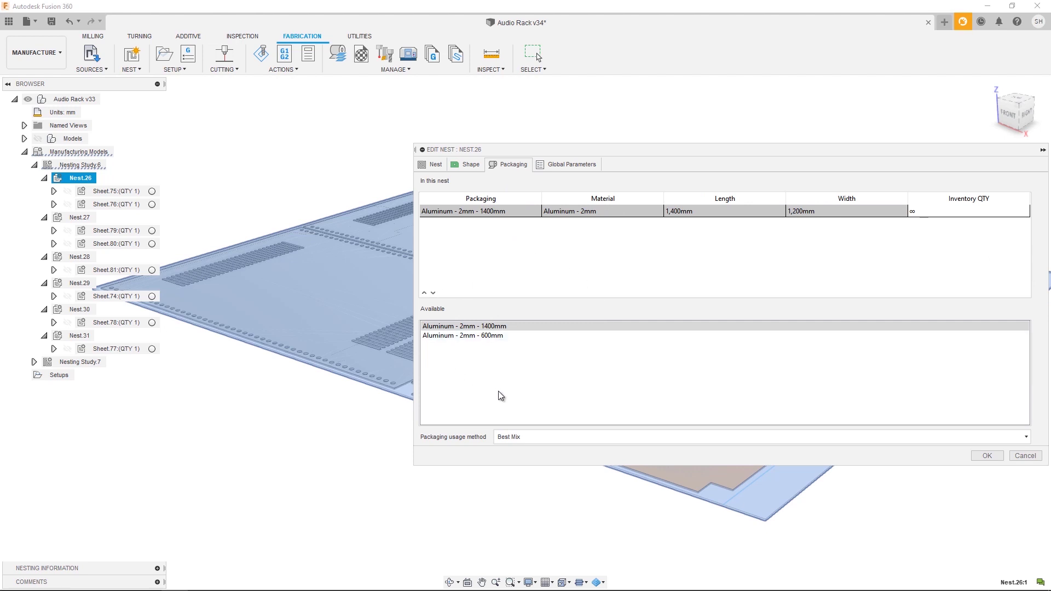
left_click(560, 167)
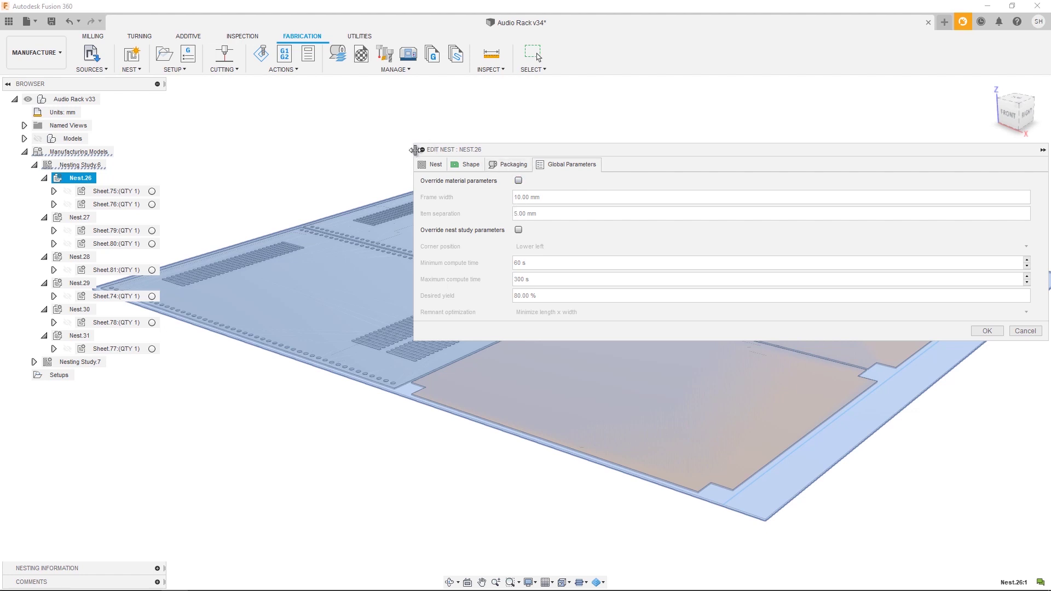
left_click_drag(415, 152, 719, 151)
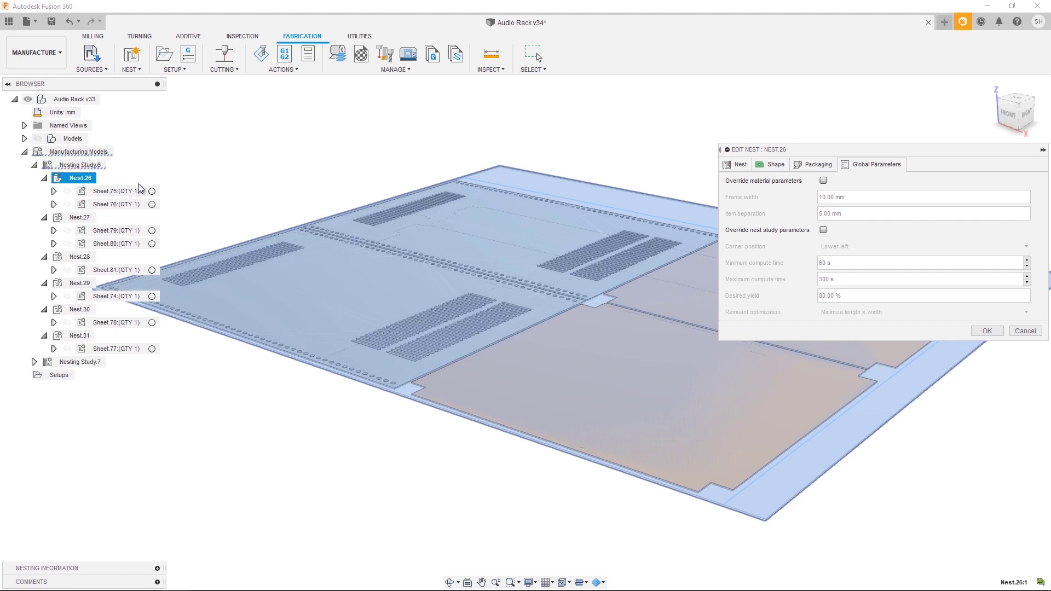
left_click(987, 330)
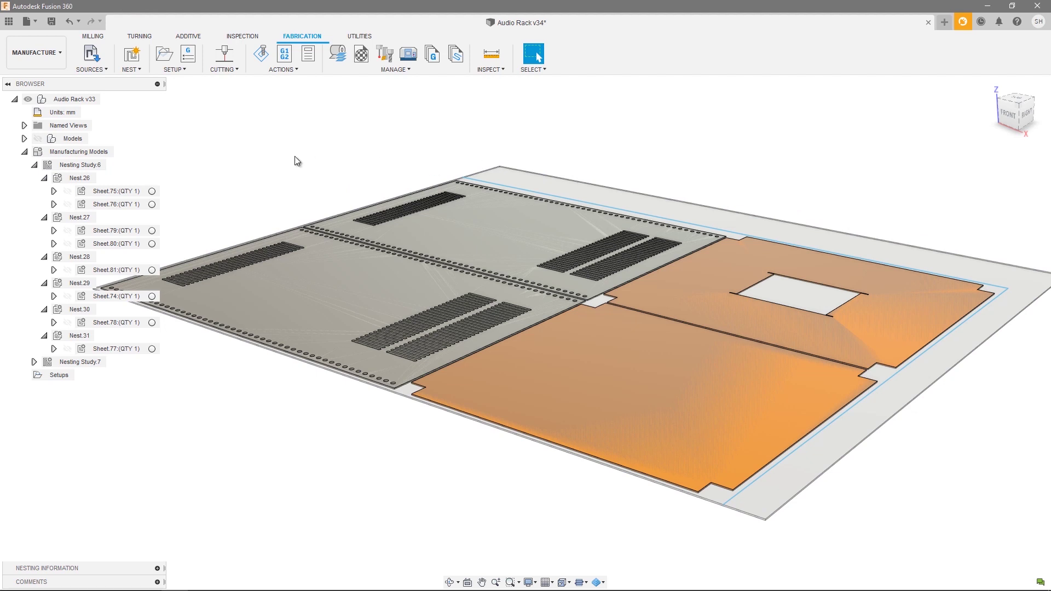
Collapse Nesting Study.6 and start a new nest study that uses a single-value job quantity
left_click(34, 164)
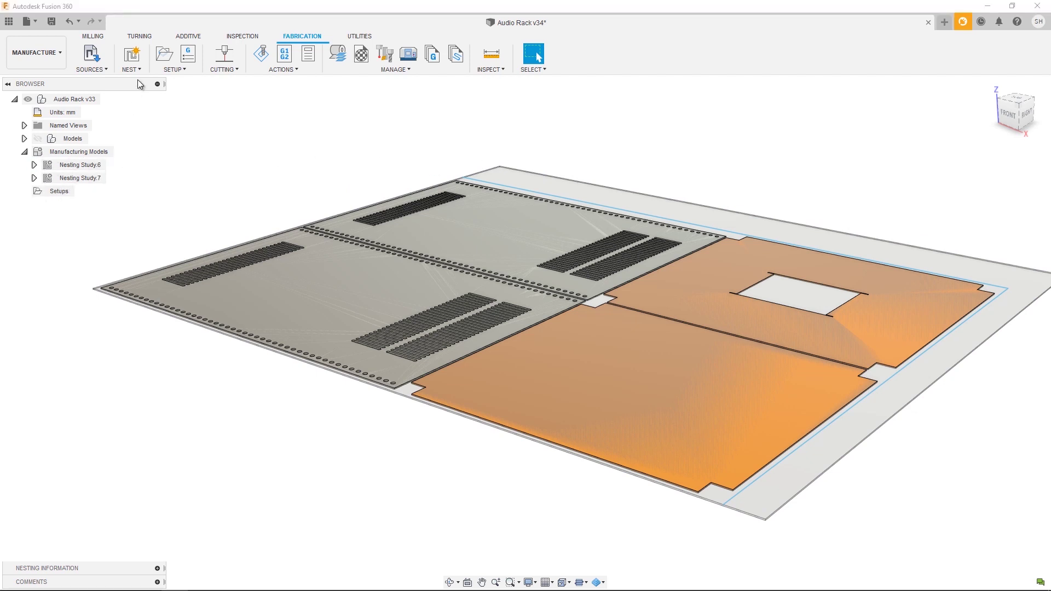
left_click(131, 54)
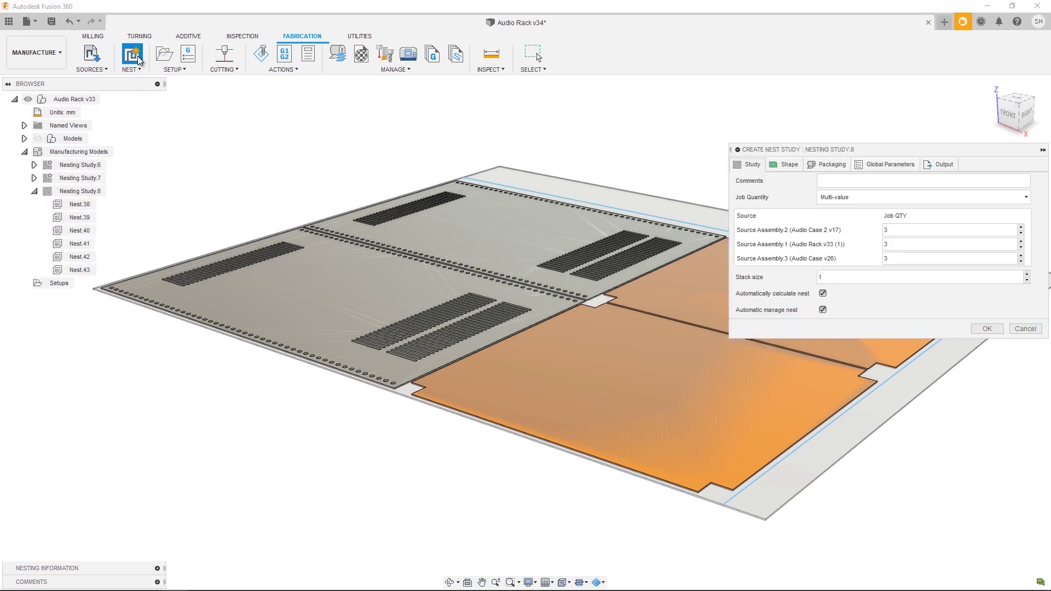
left_click(862, 198)
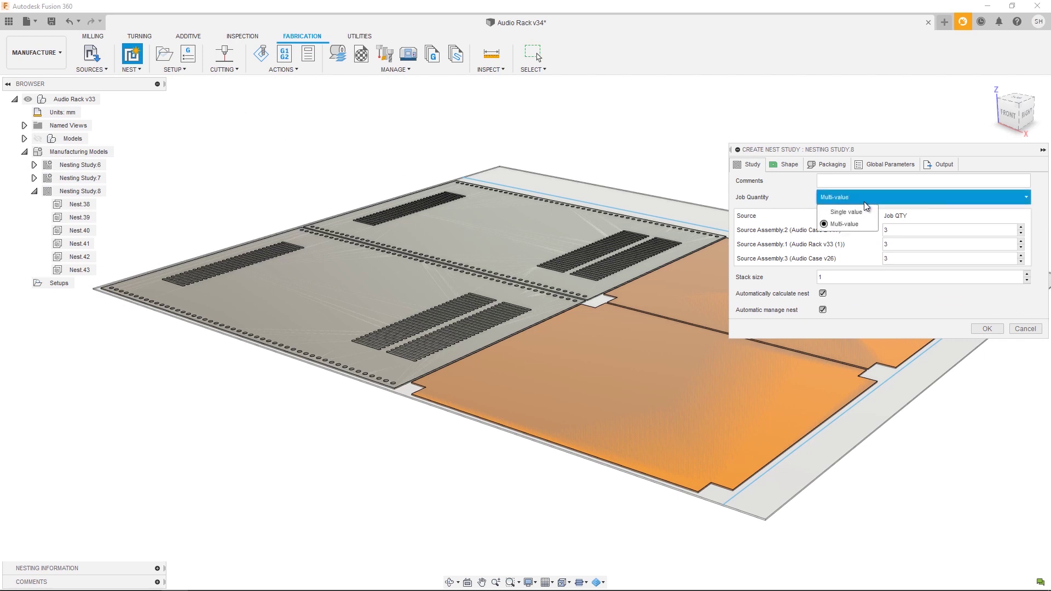
left_click(846, 213)
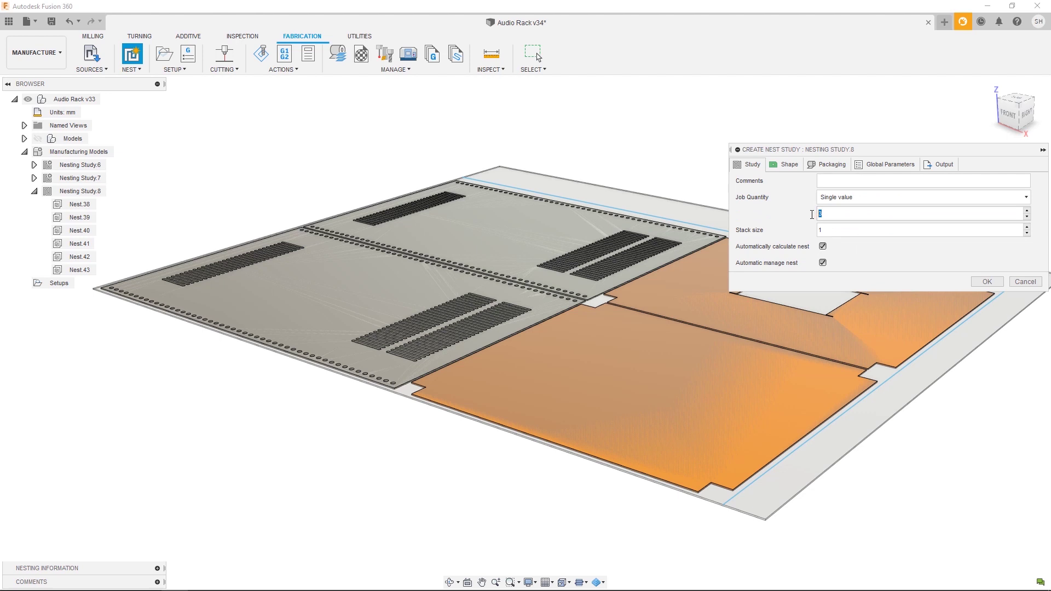
Check the new study's shapes and add Aluminum - 2mm - 600mm and FR4 - 1.5mm - 1000mm to its packaging
left_click(785, 164)
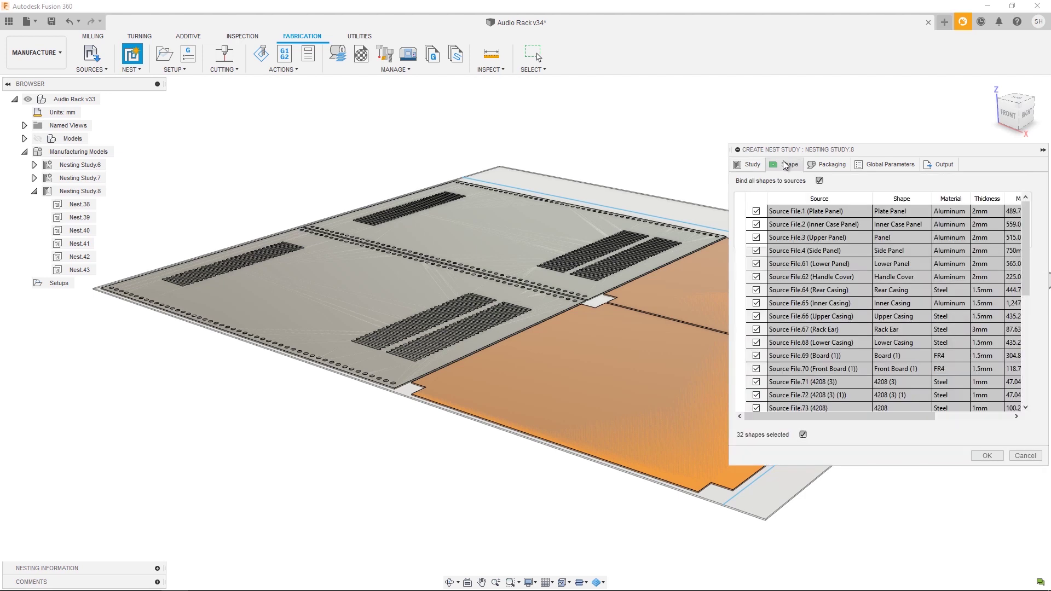
left_click(829, 165)
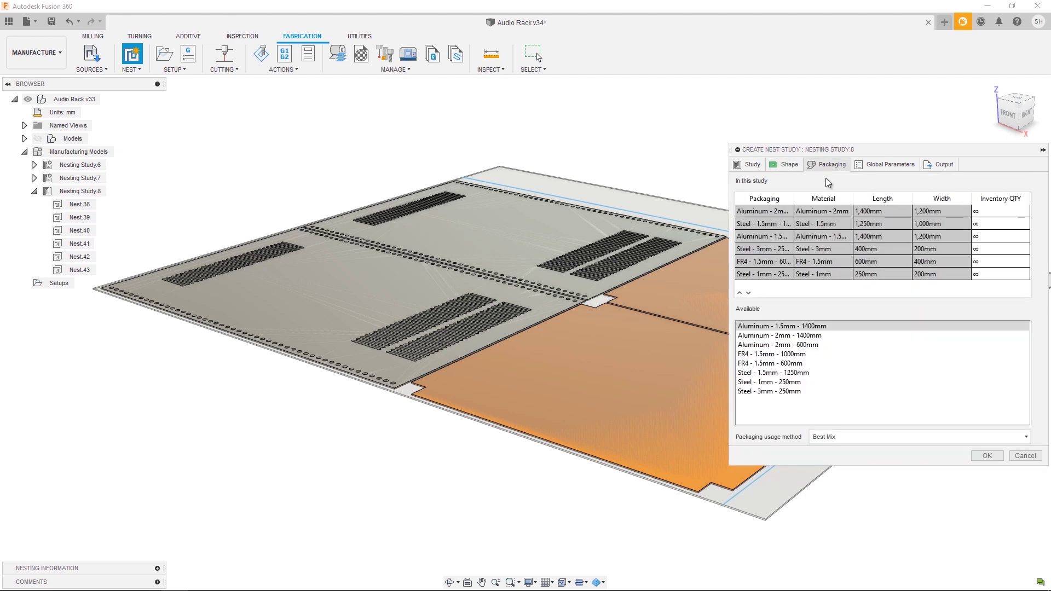
double_click(773, 345)
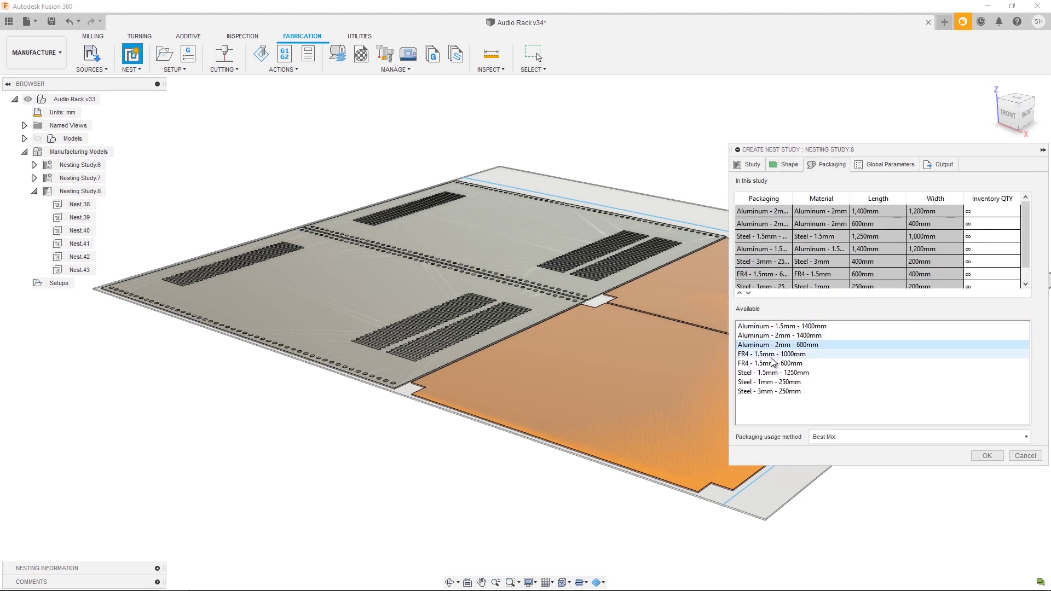
double_click(772, 355)
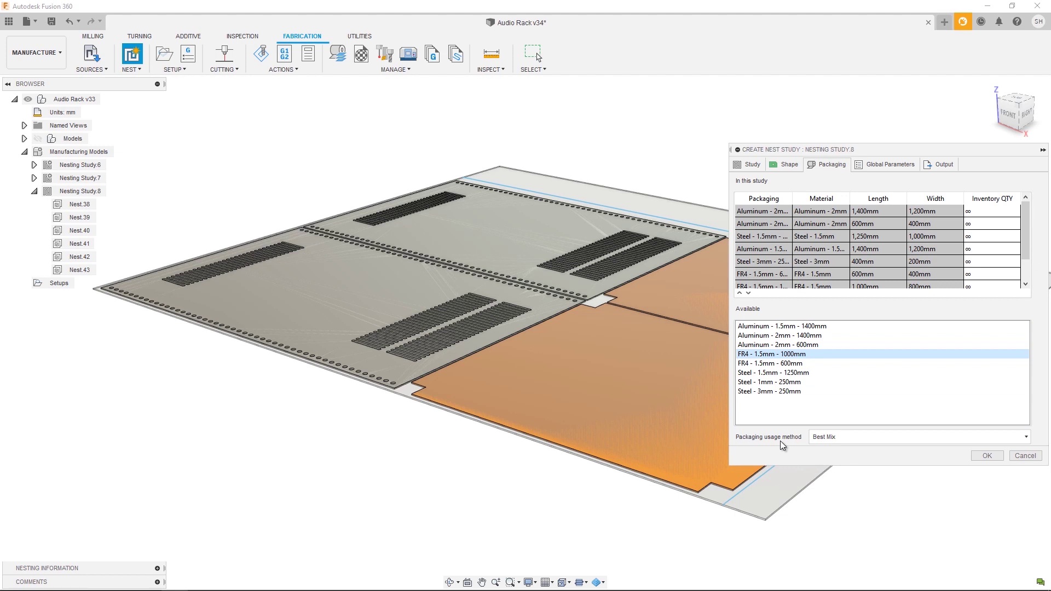
Review the study's global parameters and create it with manufacturing model creation and stock included in the output
left_click(898, 167)
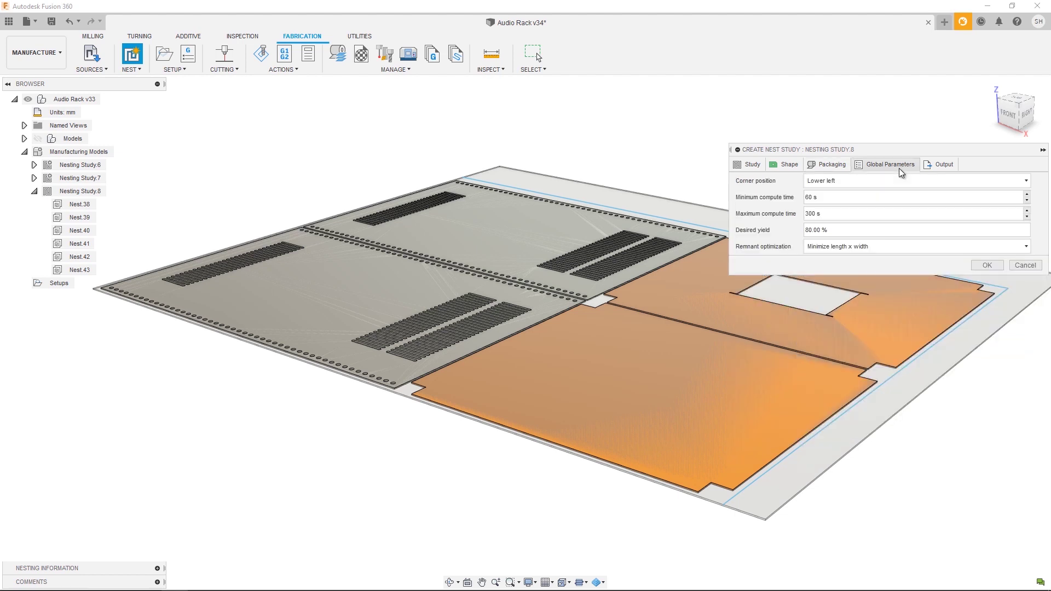
left_click(936, 165)
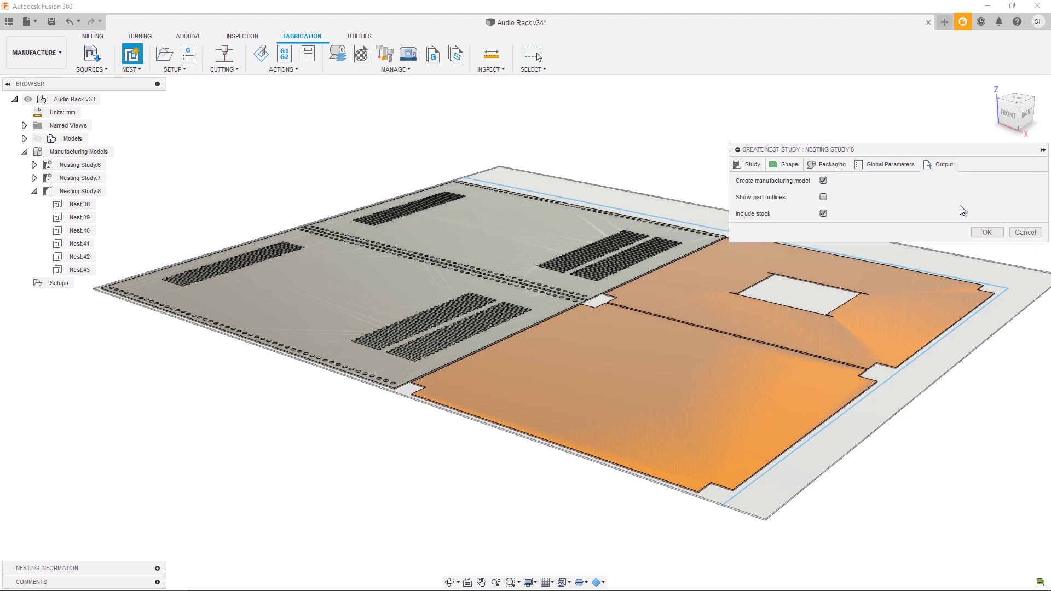
left_click(983, 232)
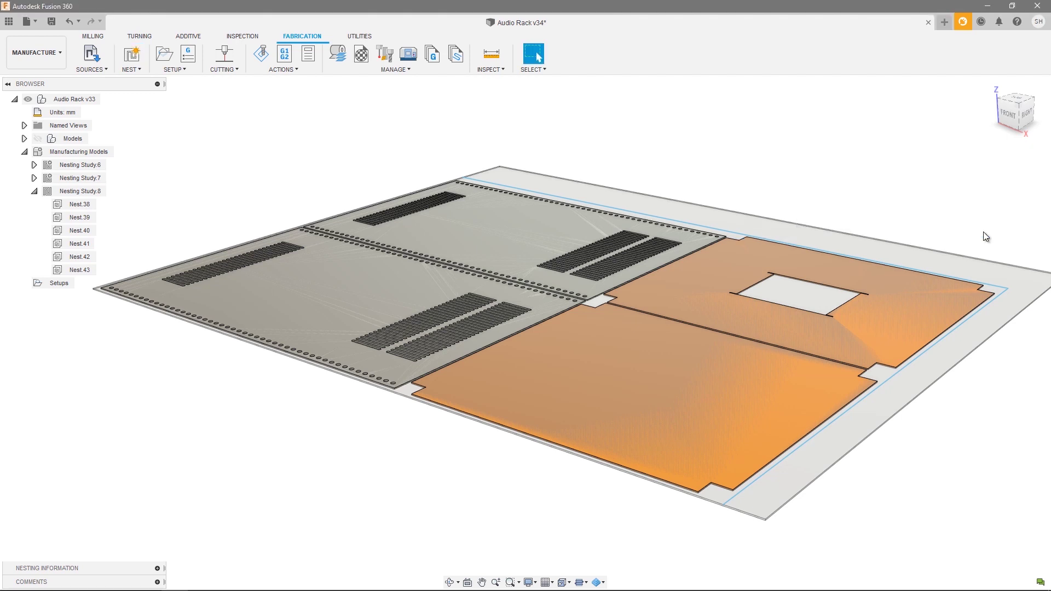